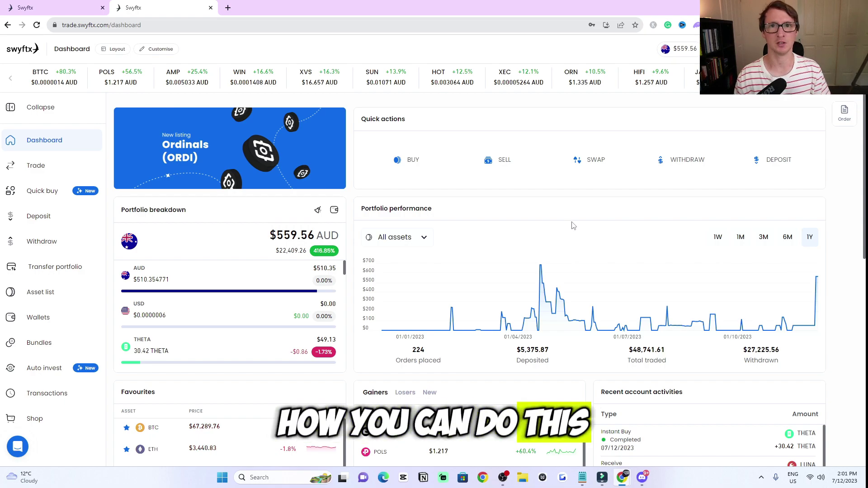
Leave the sign-in tab and return to the account dashboard
{"action": "left_click", "coordinate": [36, 5]}
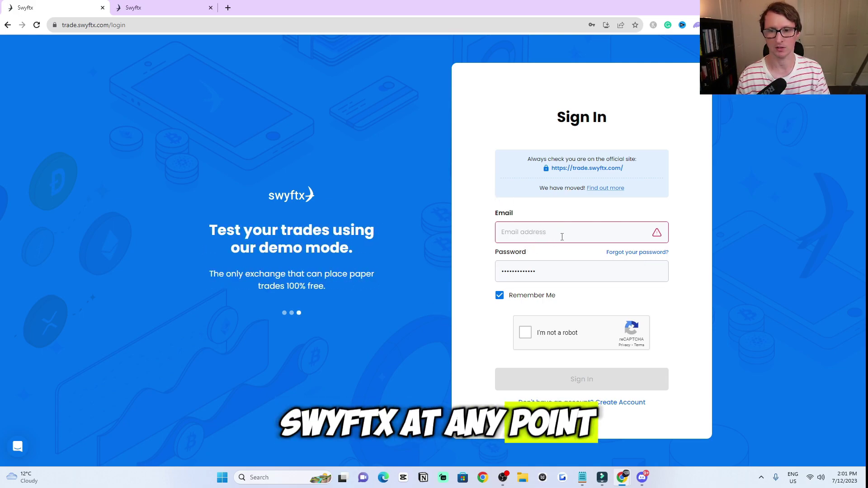
{"action": "left_click", "coordinate": [146, 9]}
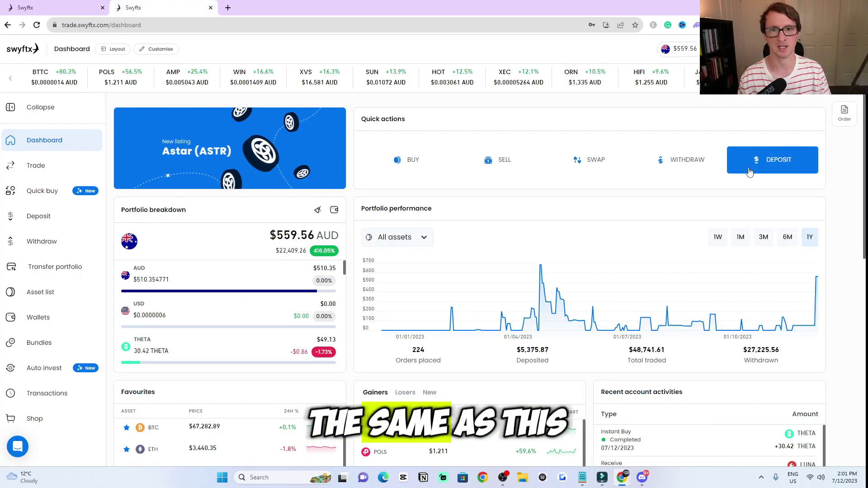
{"action": "scroll", "coordinate": [371, 268], "scroll_direction": "down", "scroll_amount": 2}
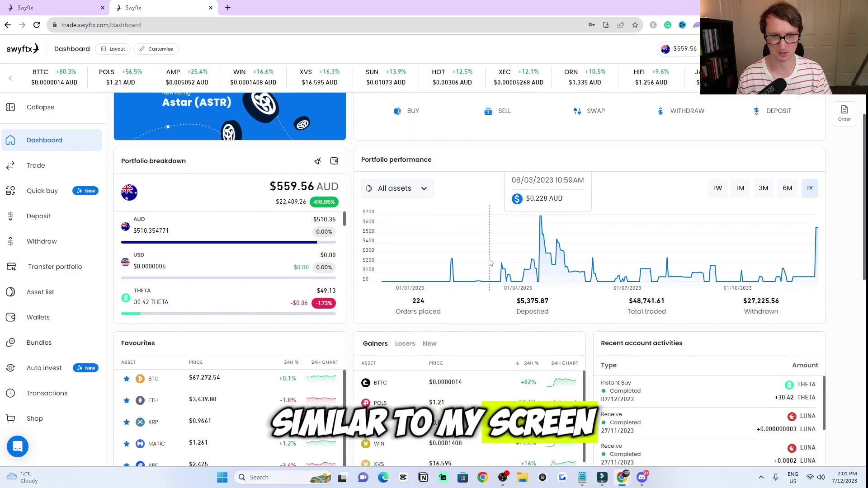
{"action": "scroll", "coordinate": [498, 233], "scroll_direction": "up", "scroll_amount": 2}
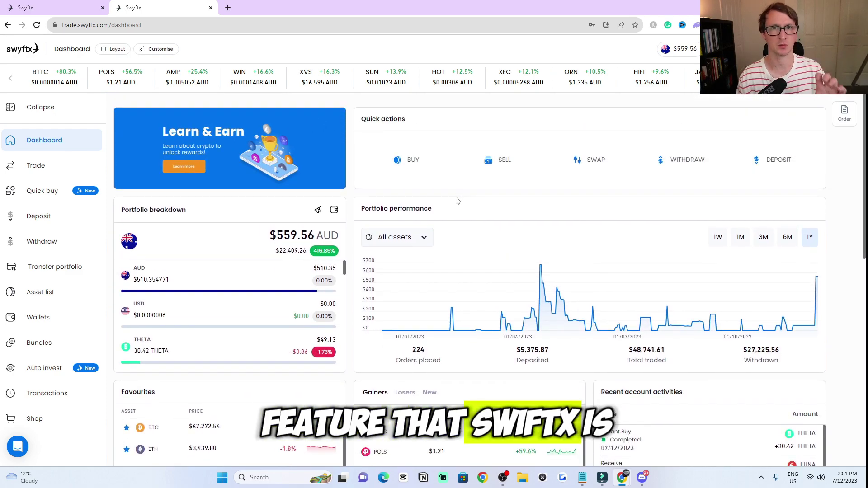
Collapse the side navigation to icons, then pin it open again
{"action": "left_click", "coordinate": [31, 107]}
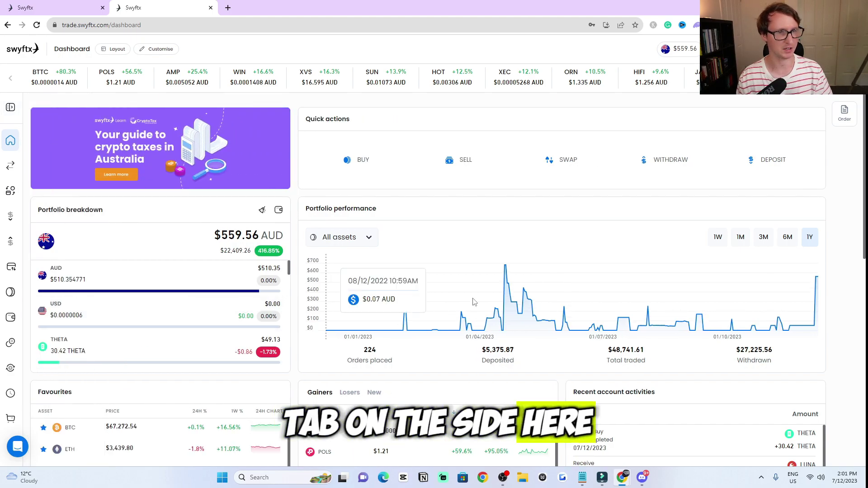
{"action": "mouse_move", "coordinate": [10, 136]}
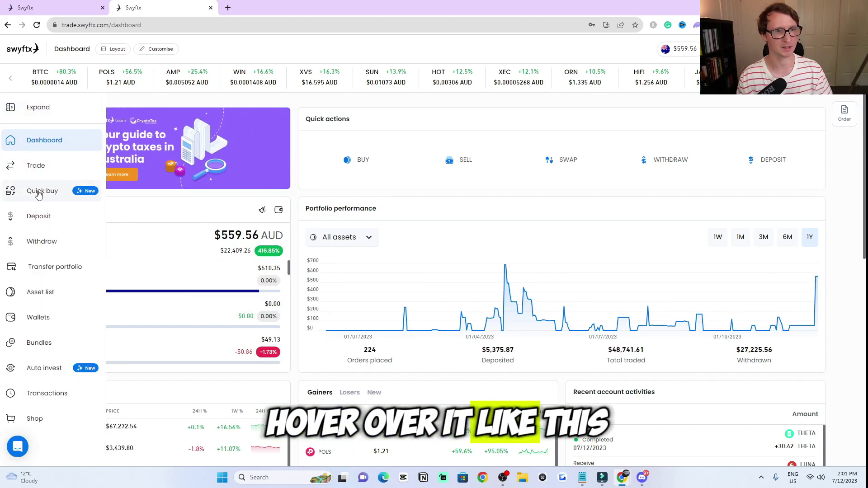
{"action": "left_click", "coordinate": [39, 110]}
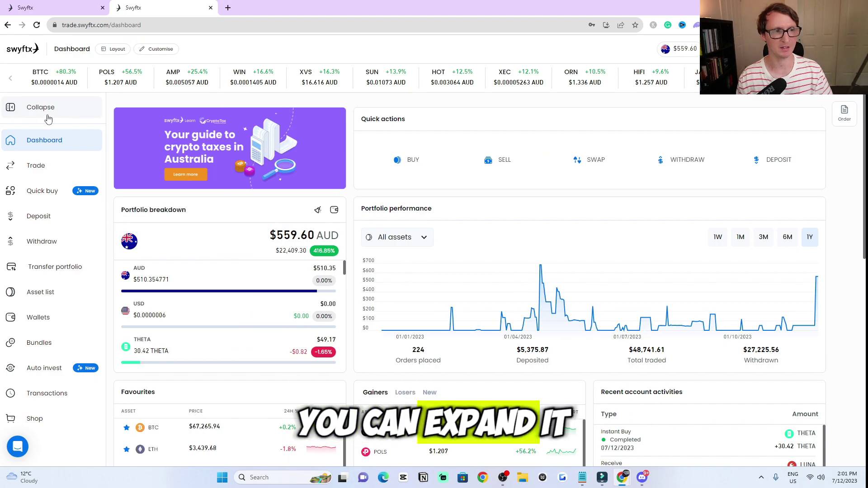
{"action": "left_click", "coordinate": [40, 111]}
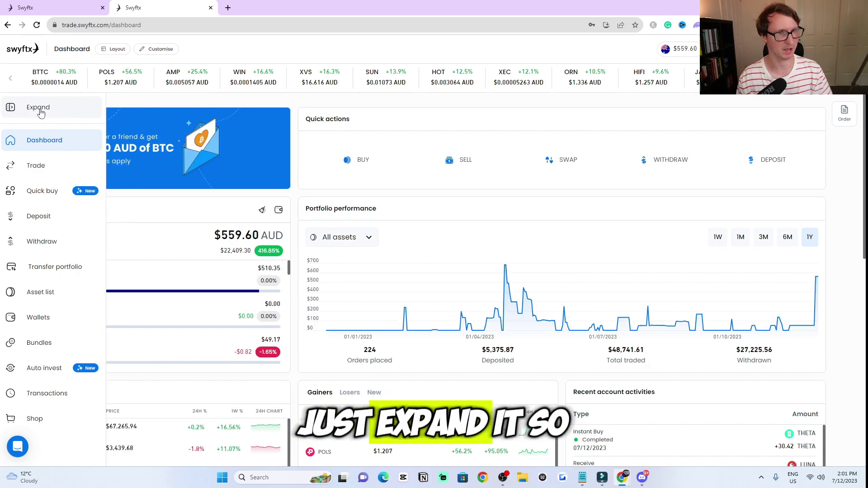
{"action": "left_click", "coordinate": [40, 111]}
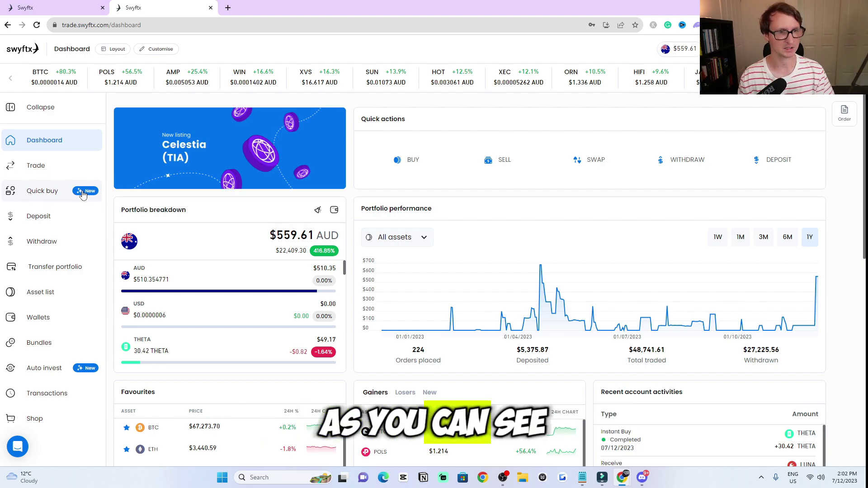
Open Quick buy and switch between Sell and Buy, ending on buying Bitcoin
{"action": "left_click", "coordinate": [43, 195]}
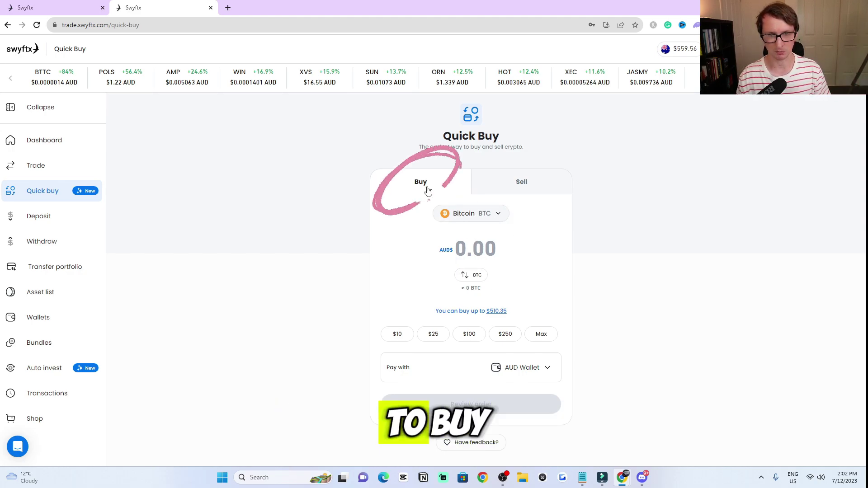
{"action": "left_click", "coordinate": [521, 185]}
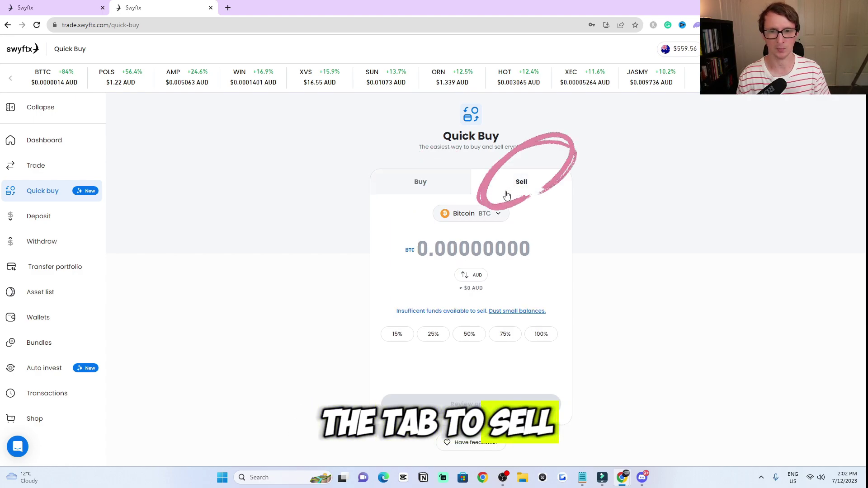
{"action": "left_click", "coordinate": [442, 190]}
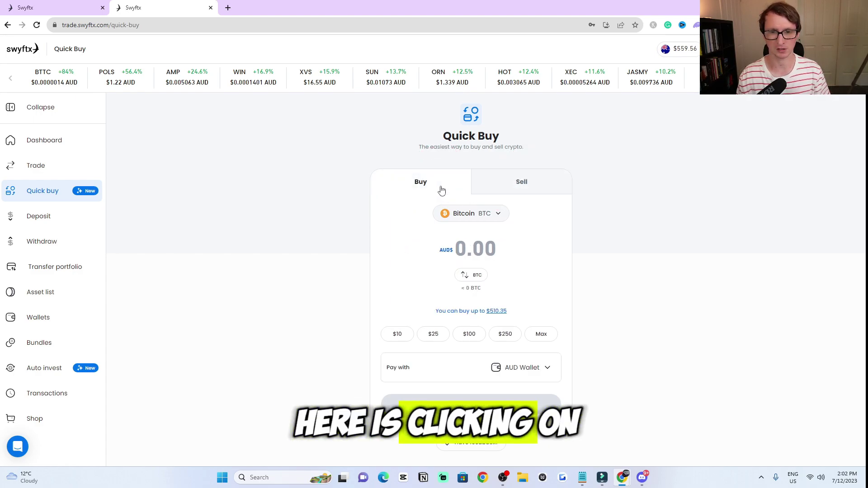
Open the asset picker and try the Favourites, New, Owned and All filters
{"action": "left_click", "coordinate": [498, 218]}
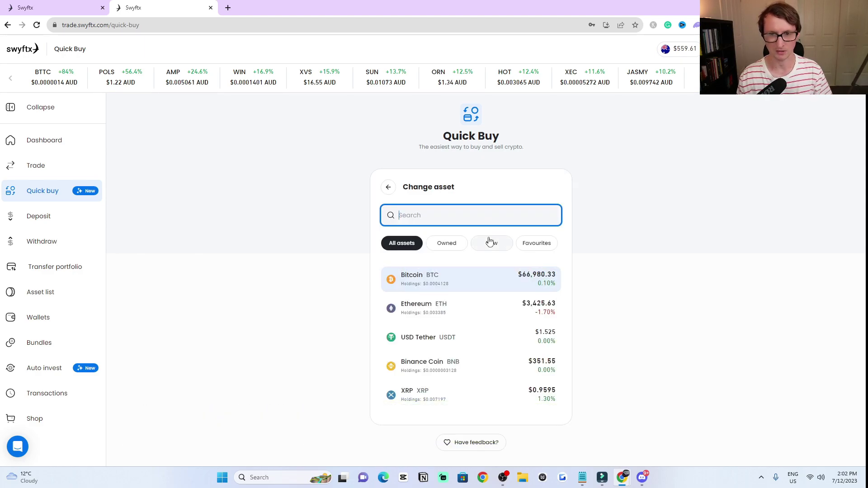
{"action": "left_click", "coordinate": [531, 248]}
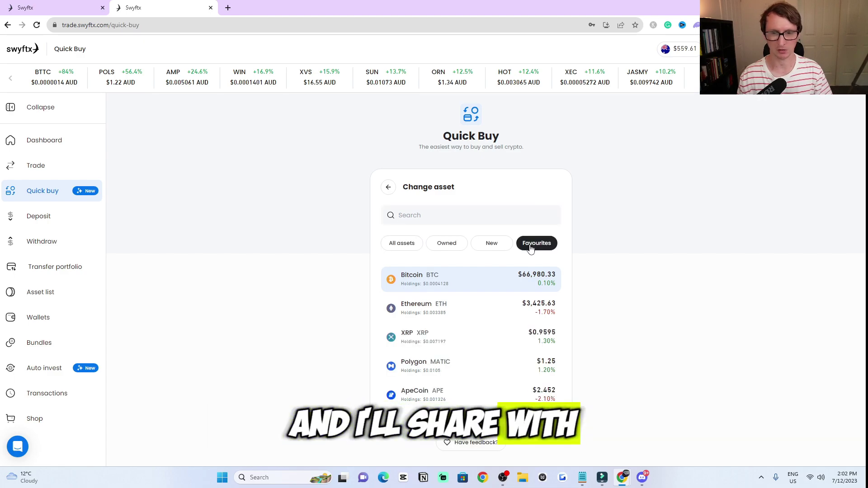
{"action": "left_click", "coordinate": [491, 249]}
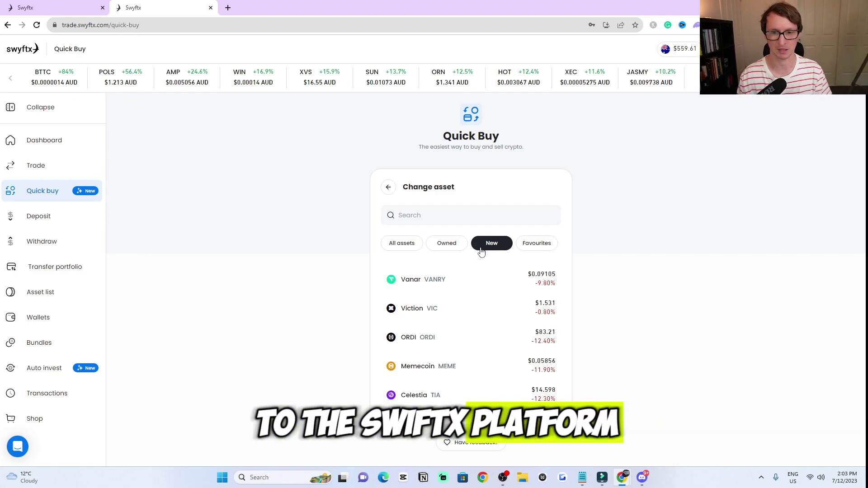
{"action": "left_click", "coordinate": [446, 249]}
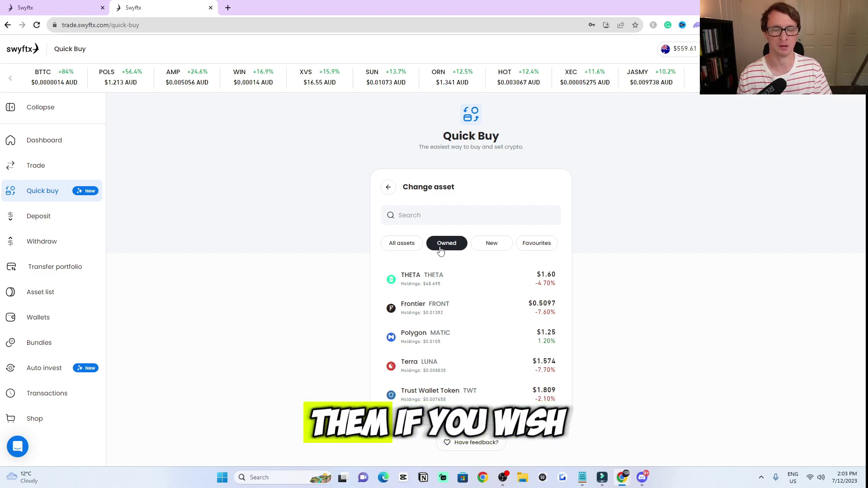
{"action": "left_click", "coordinate": [395, 245]}
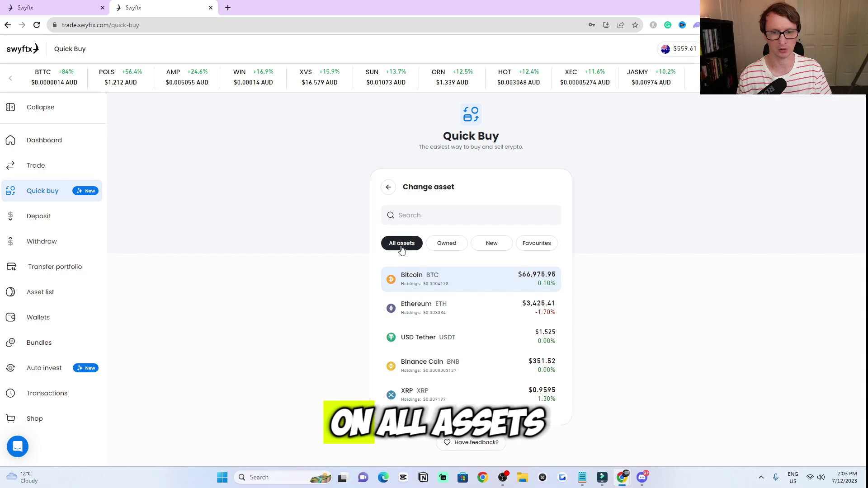
Scroll the full asset list, then search it for 'gala'
{"action": "scroll", "coordinate": [463, 280], "scroll_direction": "down", "scroll_amount": 3}
{"action": "scroll", "coordinate": [465, 282], "scroll_direction": "down", "scroll_amount": 12}
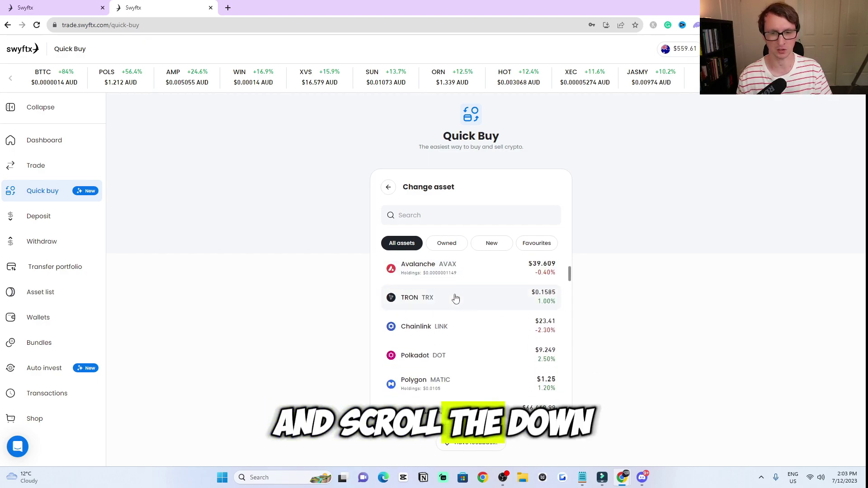
{"action": "scroll", "coordinate": [452, 330], "scroll_direction": "up", "scroll_amount": 15}
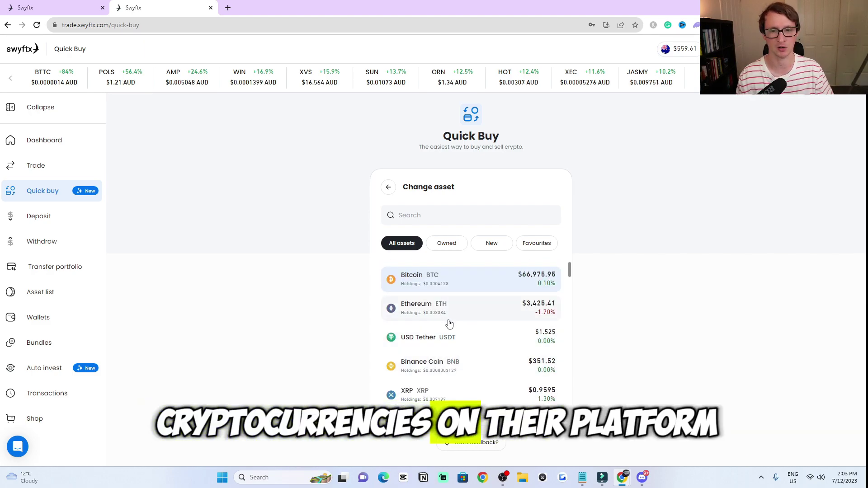
{"action": "left_click", "coordinate": [438, 216]}
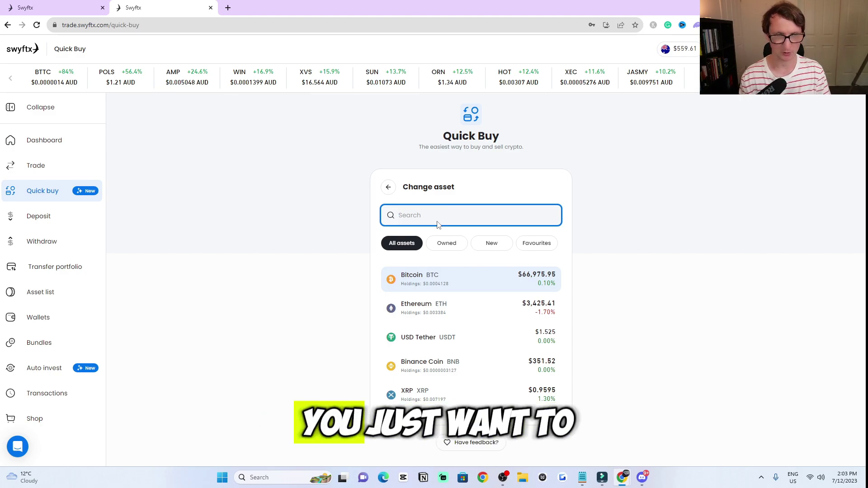
{"action": "type", "text": "gala"}
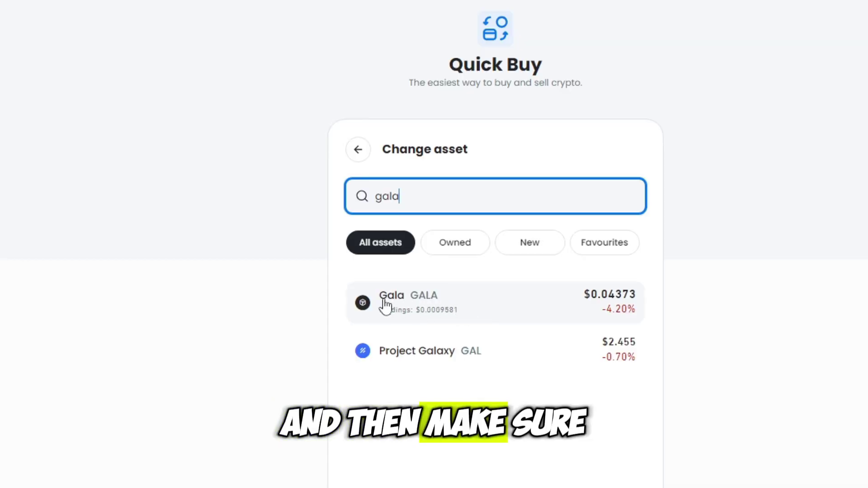
Pick Gala and toggle the amount currency between GALA and AUD, ending on AUD
{"action": "left_click", "coordinate": [410, 320]}
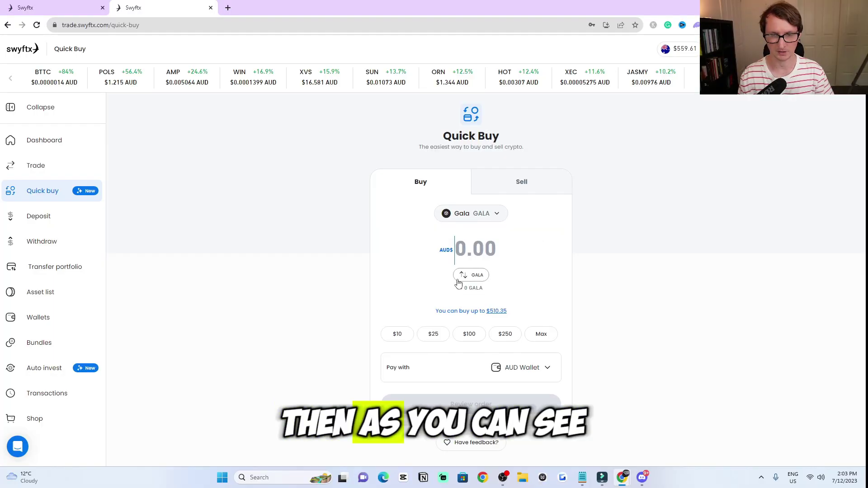
{"action": "left_click", "coordinate": [470, 277]}
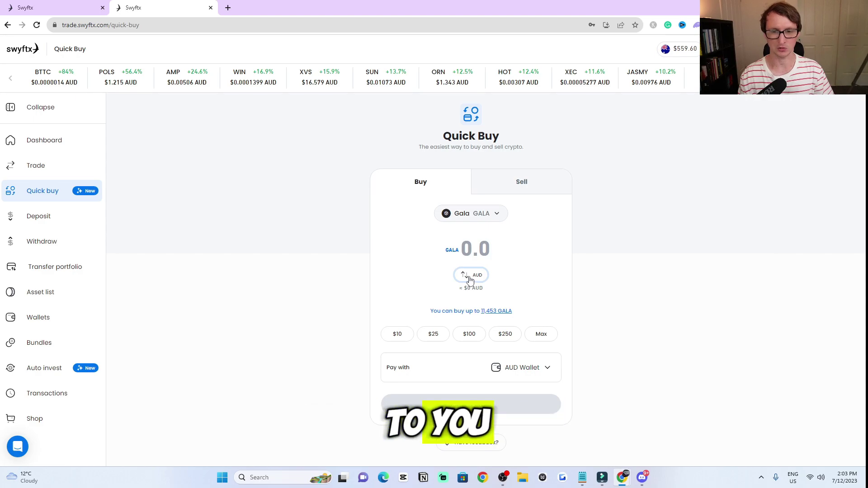
{"action": "left_click", "coordinate": [468, 281]}
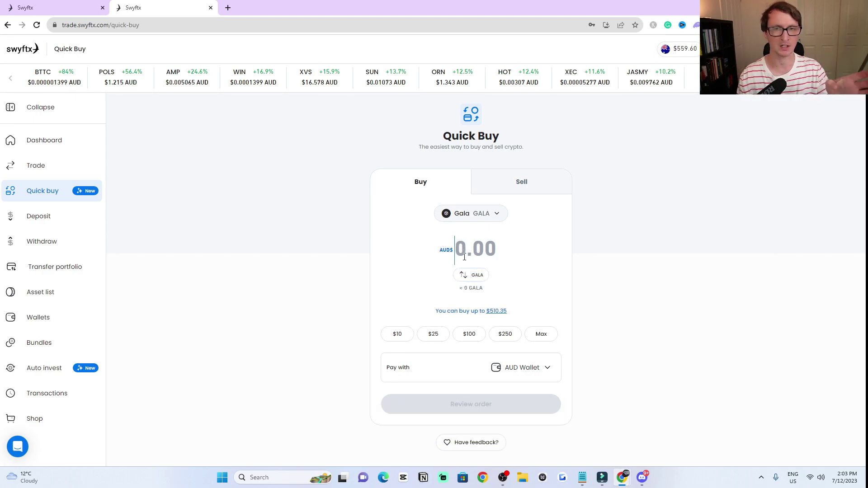
{"action": "left_click", "coordinate": [468, 276]}
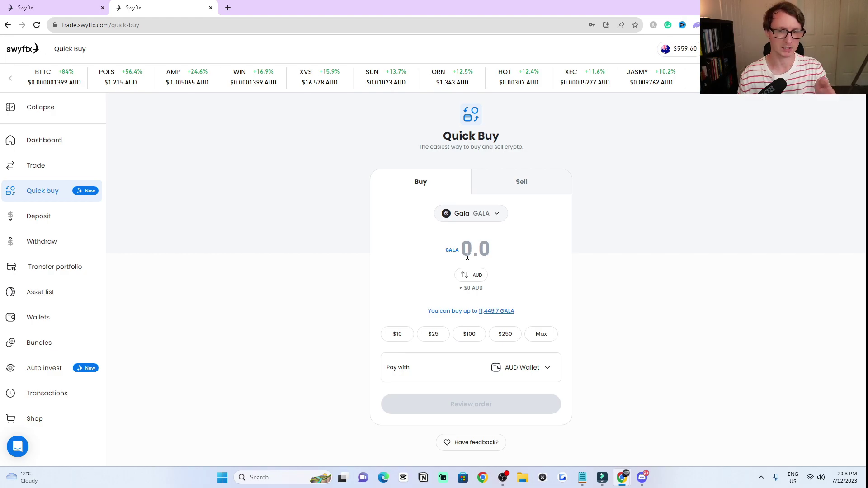
{"action": "left_click", "coordinate": [468, 277]}
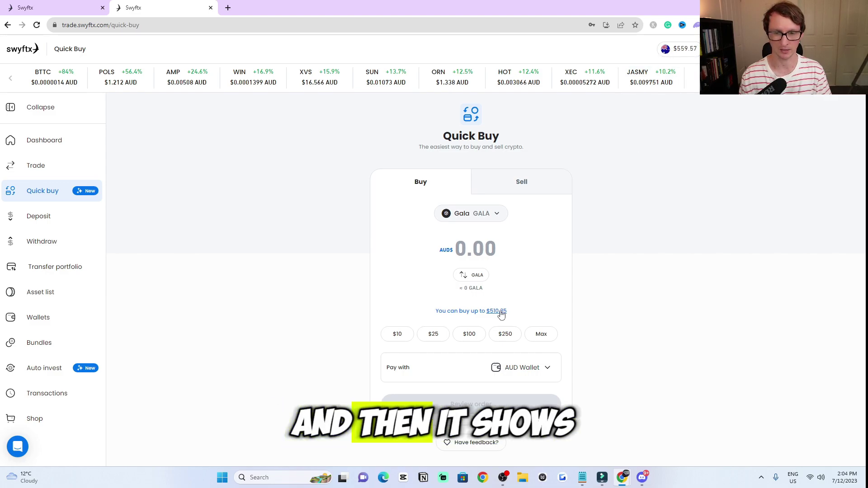
{"action": "left_click", "coordinate": [420, 321]}
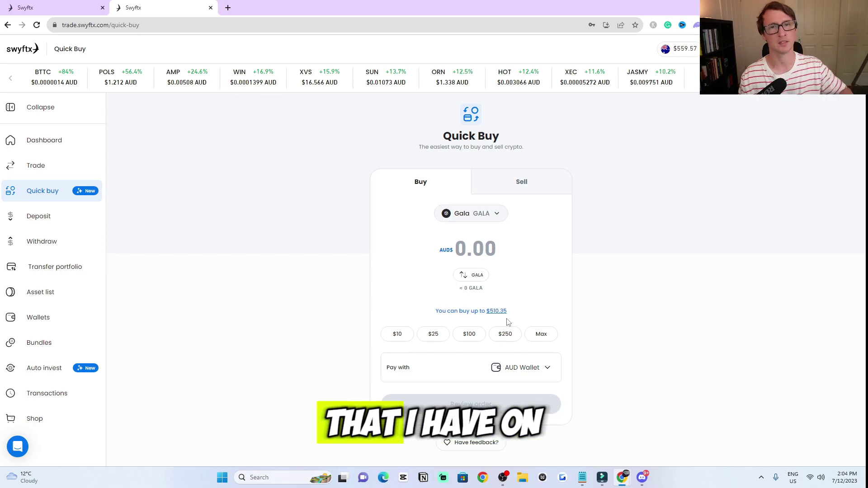
{"action": "left_click", "coordinate": [548, 369]}
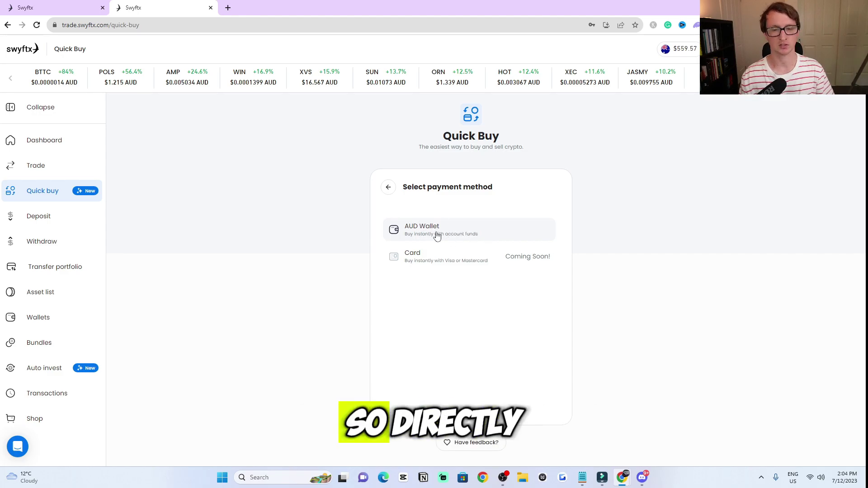
{"action": "left_click", "coordinate": [422, 240]}
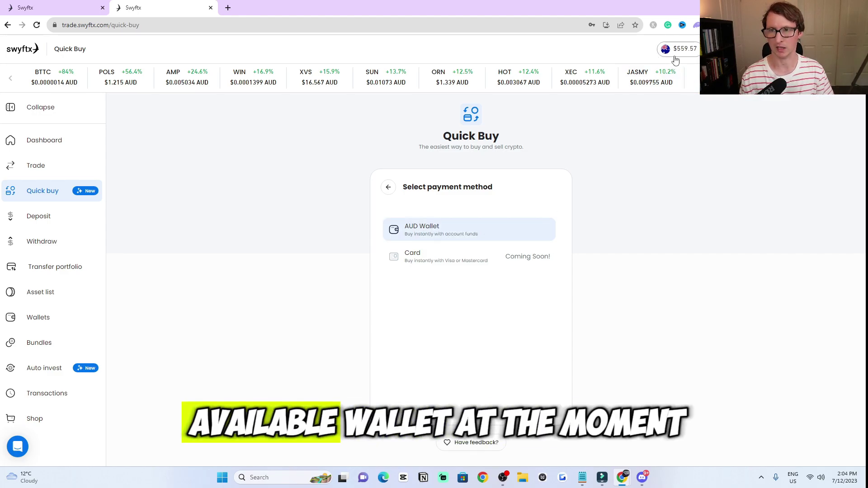
{"action": "left_click", "coordinate": [396, 190]}
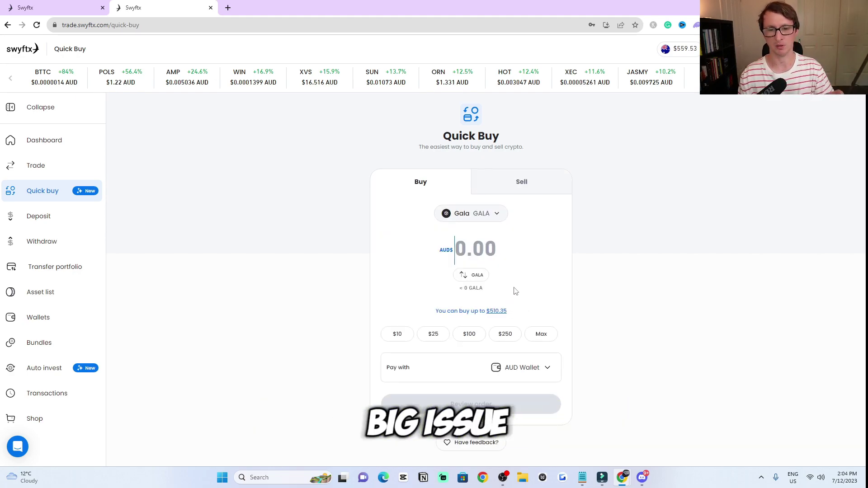
{"action": "left_click", "coordinate": [546, 374]}
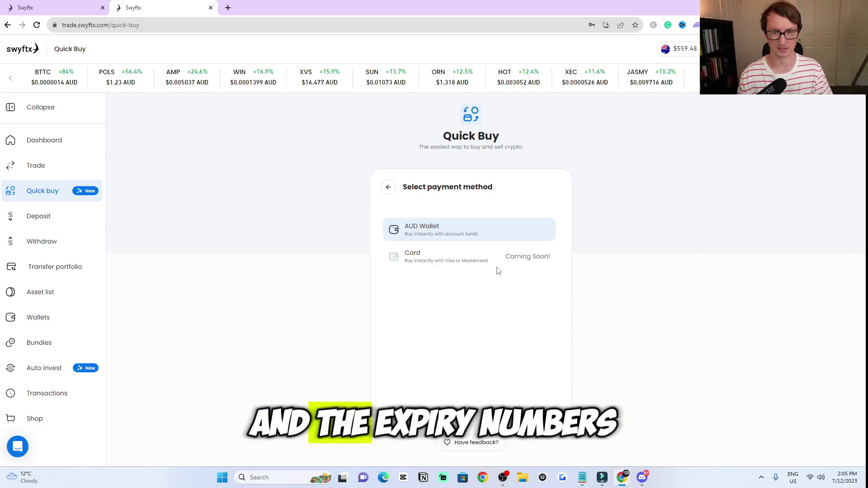
{"action": "left_click", "coordinate": [389, 188]}
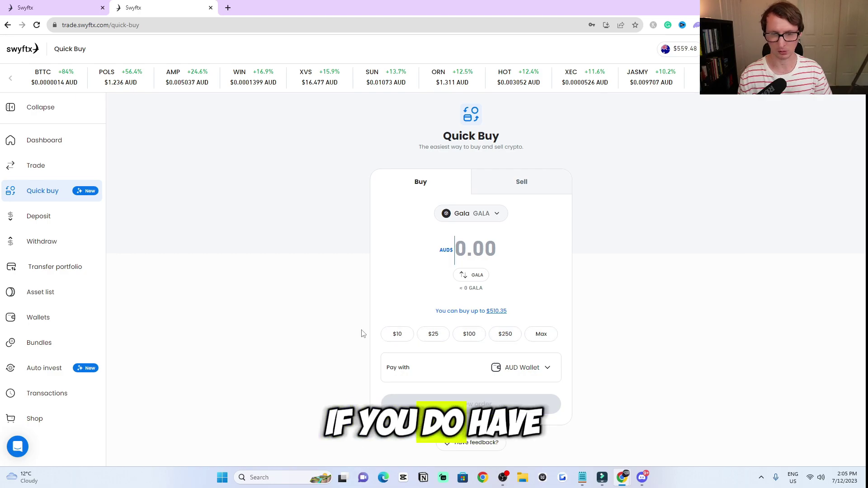
{"action": "left_click", "coordinate": [533, 297]}
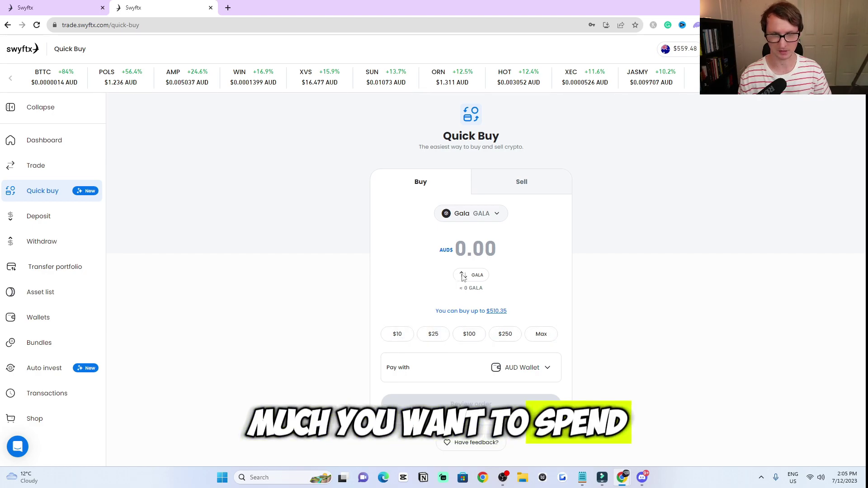
Enter 12.50 AUD as the spend amount and check the estimated GALA received
{"action": "left_click", "coordinate": [459, 256]}
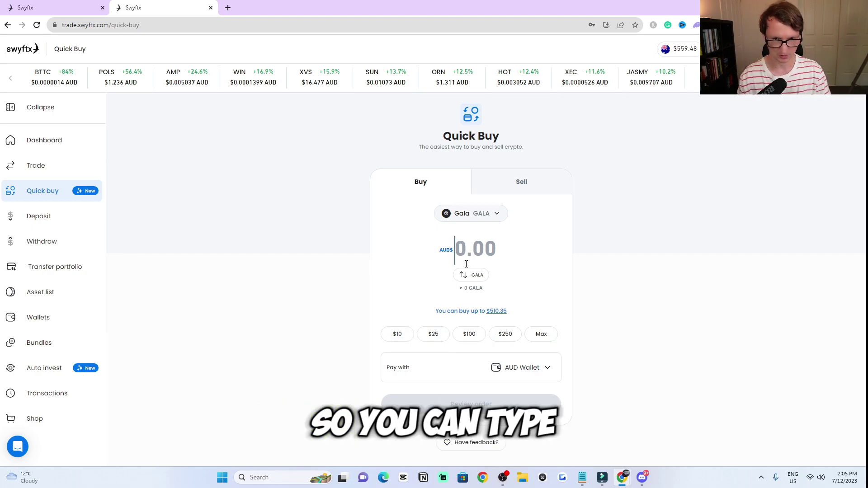
{"action": "type", "text": "12."}
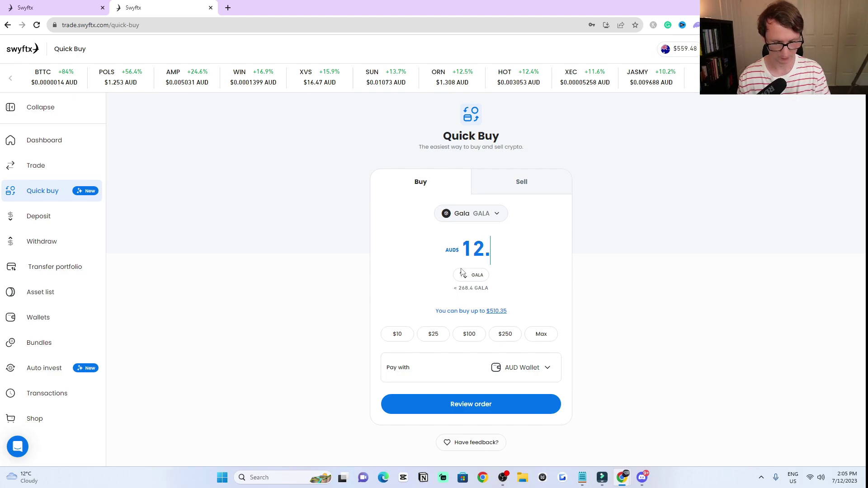
{"action": "type", "text": "50"}
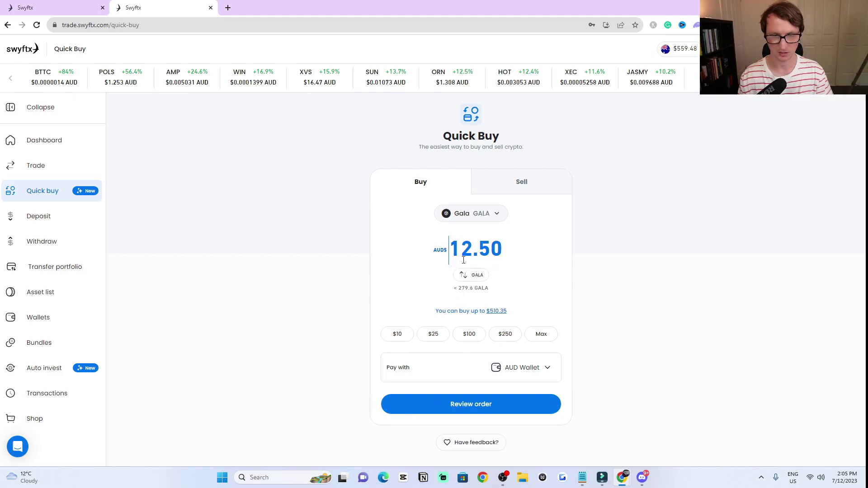
{"action": "left_click_drag", "start_coordinate": [457, 288], "coordinate": [513, 294]}
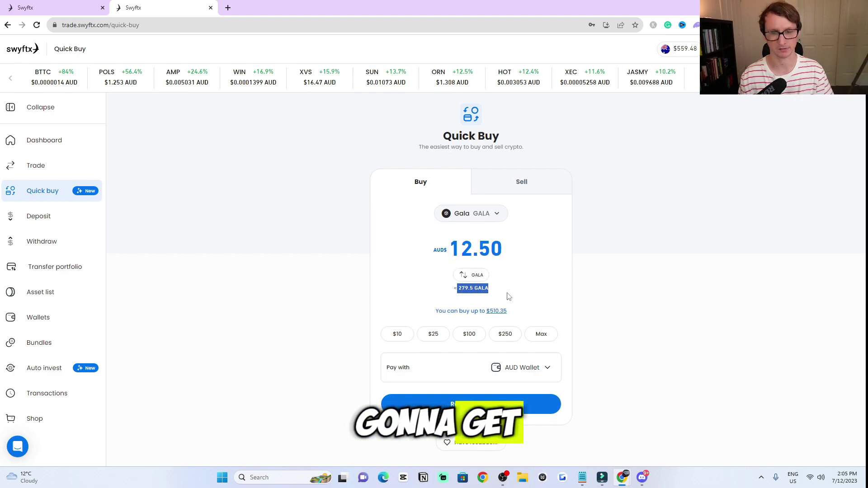
{"action": "double_click", "coordinate": [517, 249]}
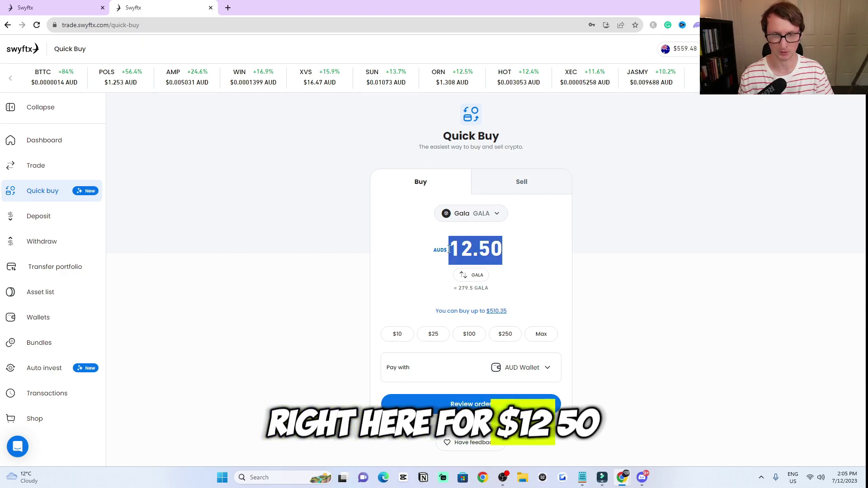
{"action": "left_click", "coordinate": [517, 273]}
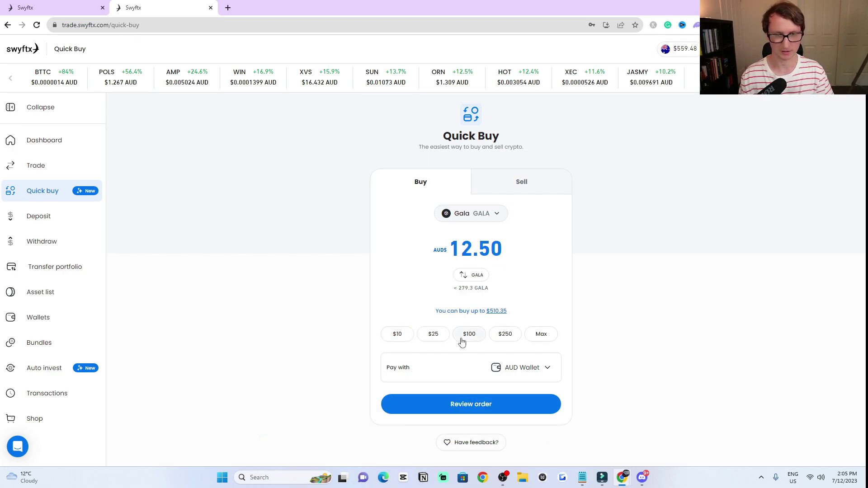
Try the $10, $25, $100 and $250 presets, settling on $10
{"action": "left_click", "coordinate": [405, 341]}
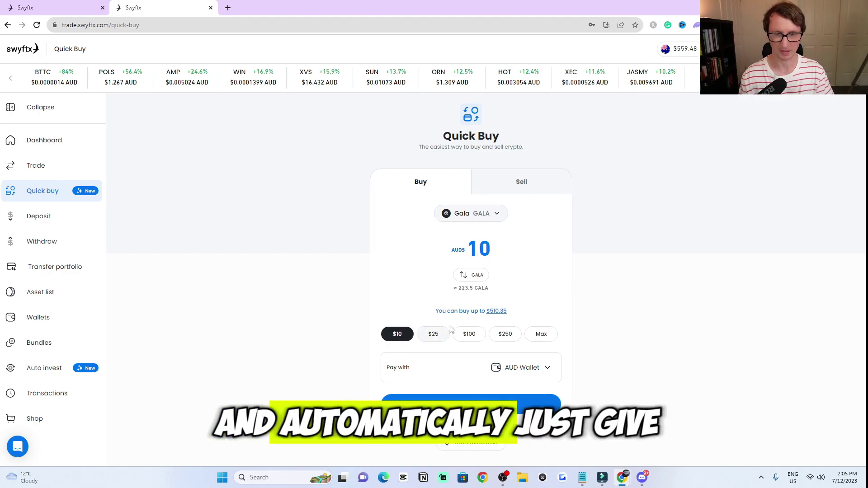
{"action": "left_click", "coordinate": [432, 343]}
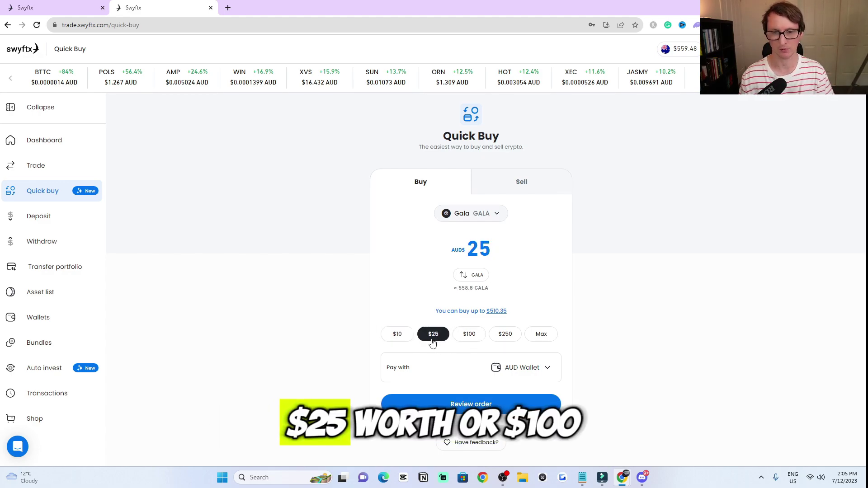
{"action": "left_click", "coordinate": [482, 340]}
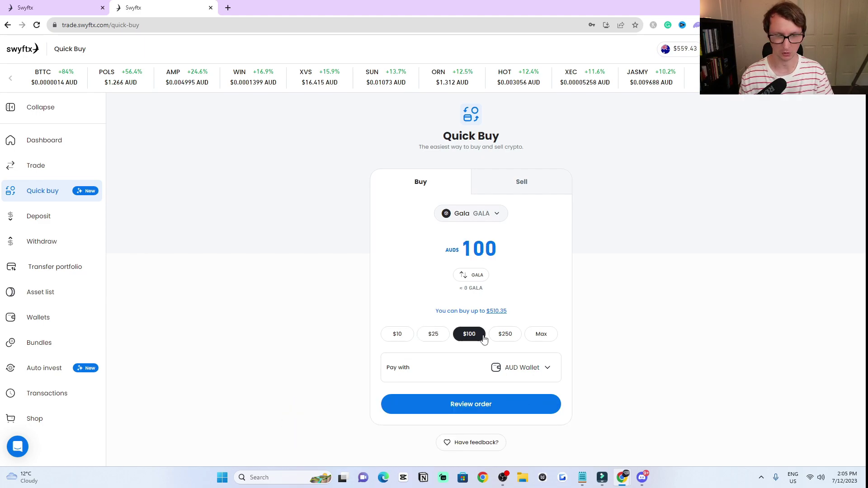
{"action": "left_click", "coordinate": [510, 343]}
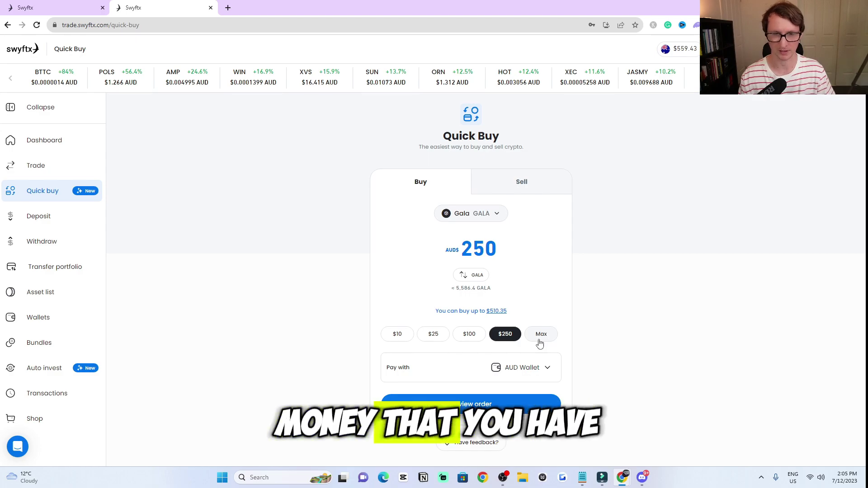
{"action": "left_click", "coordinate": [396, 337]}
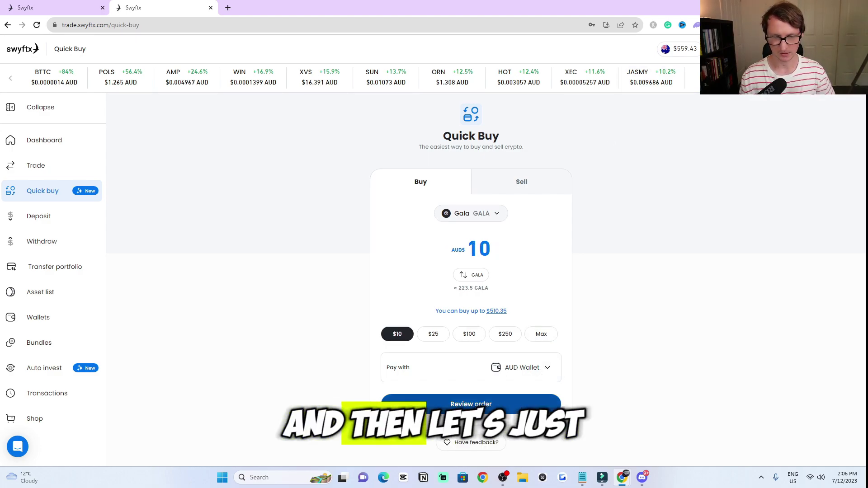
Review the $10.00 AUD order: 0.6% fee of $0.06, Gala price, AUD Wallet, GALA received
{"action": "left_click", "coordinate": [511, 405]}
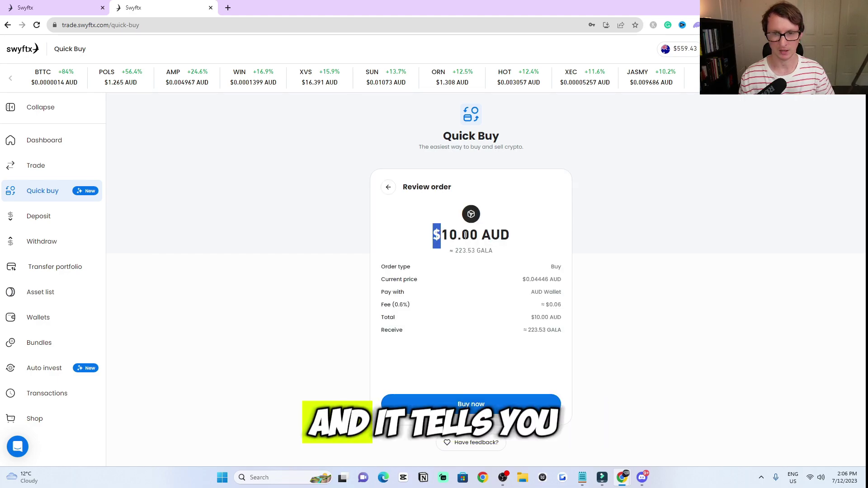
{"action": "left_click_drag", "start_coordinate": [435, 234], "coordinate": [542, 239]}
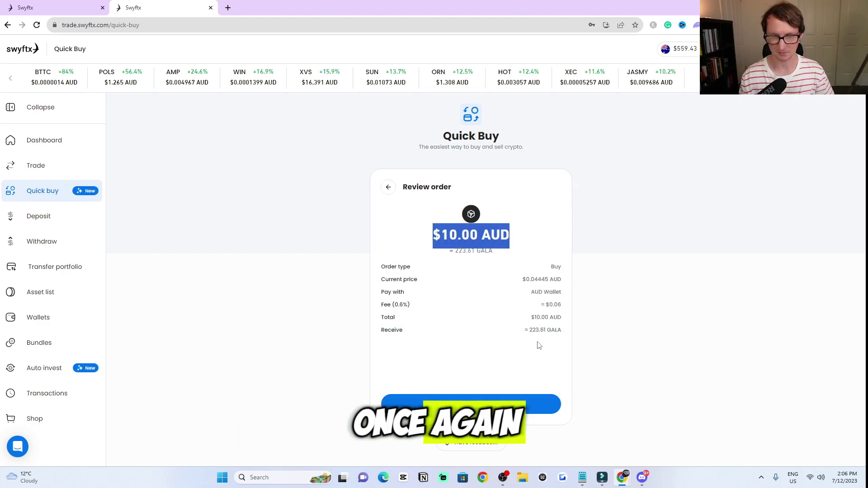
{"action": "left_click_drag", "start_coordinate": [544, 304], "coordinate": [574, 310]}
{"action": "left_click_drag", "start_coordinate": [412, 304], "coordinate": [386, 305]}
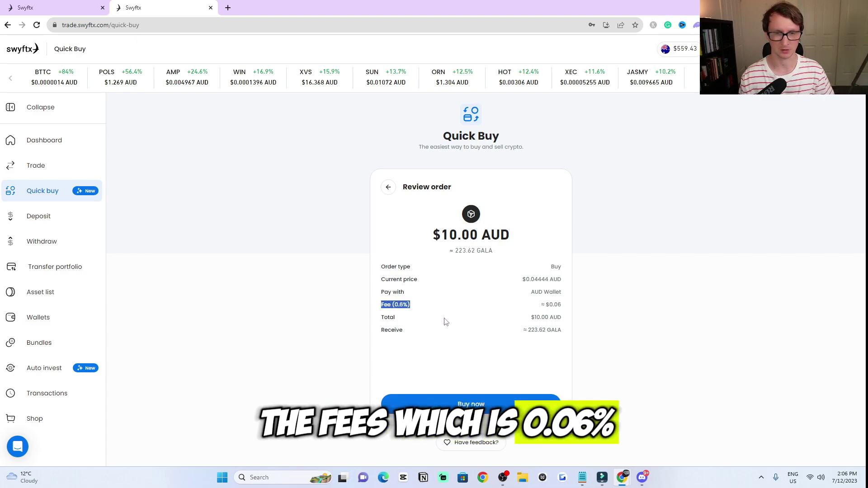
{"action": "left_click_drag", "start_coordinate": [520, 279], "coordinate": [566, 283]}
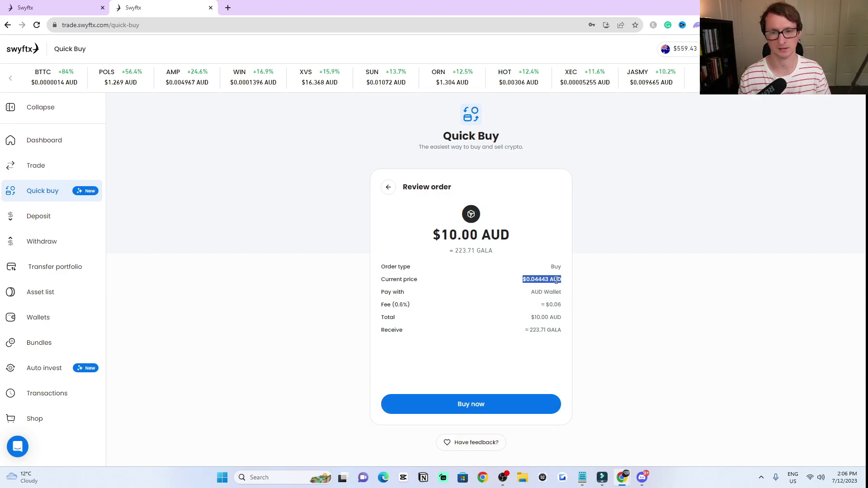
{"action": "left_click", "coordinate": [517, 285]}
{"action": "left_click_drag", "start_coordinate": [518, 289], "coordinate": [570, 297]}
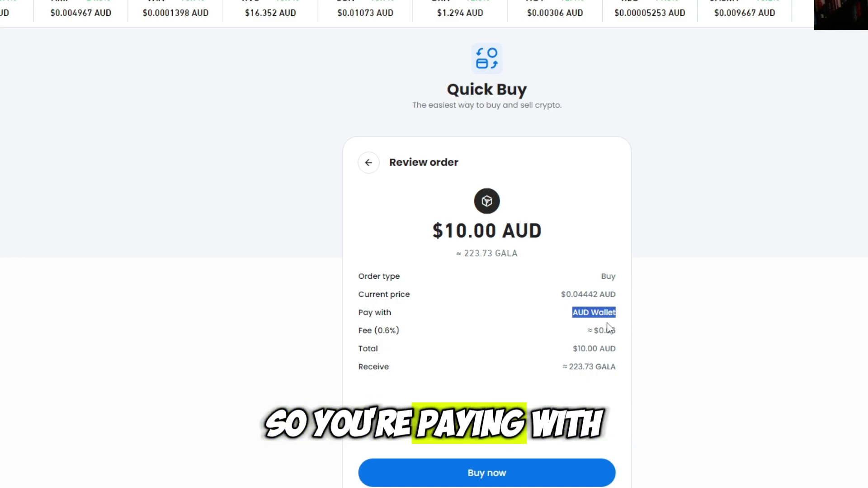
{"action": "left_click_drag", "start_coordinate": [572, 348], "coordinate": [635, 353]}
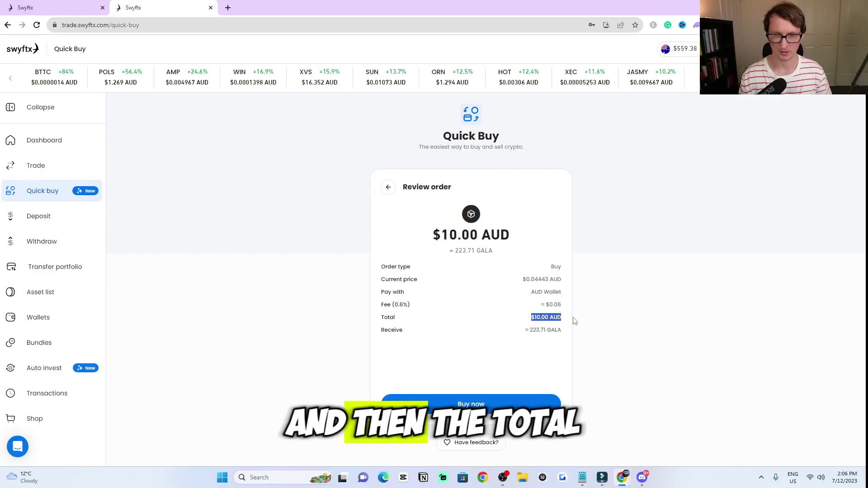
{"action": "left_click_drag", "start_coordinate": [525, 330], "coordinate": [533, 378]}
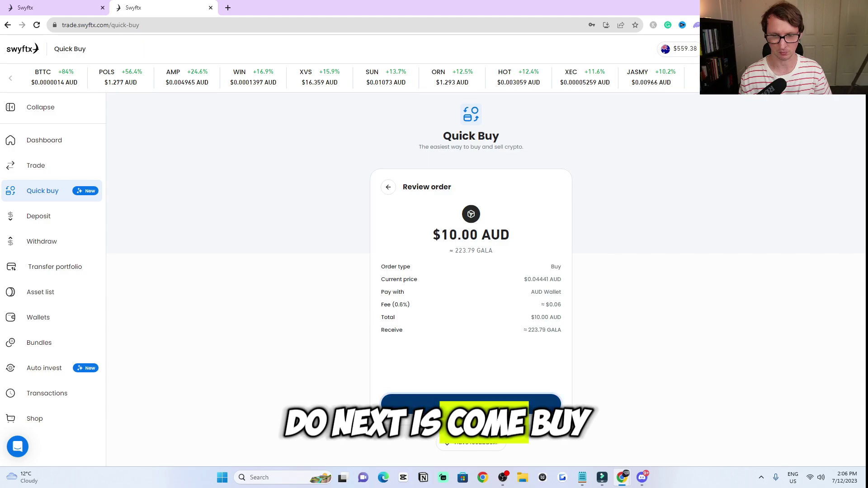
{"action": "mouse_move", "coordinate": [422, 235]}
{"action": "left_mouse_down"}
{"action": "mouse_move", "coordinate": [519, 235]}
{"action": "mouse_move", "coordinate": [429, 245]}
{"action": "left_mouse_up"}
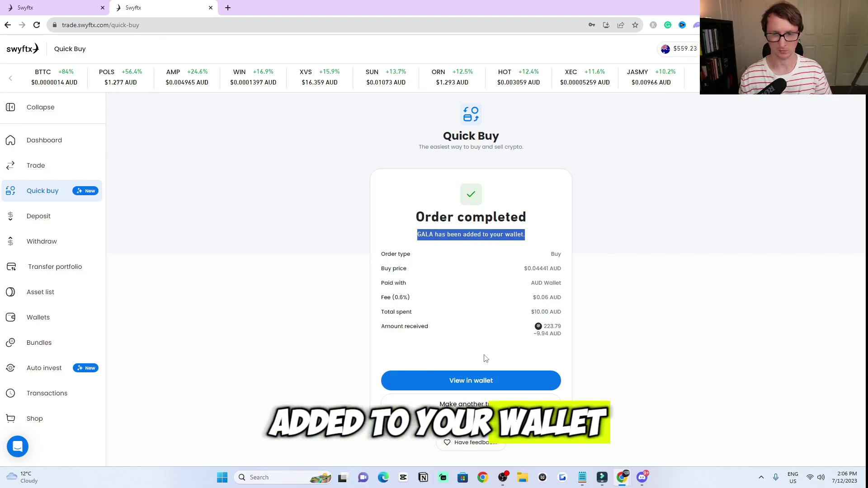
Check the completed order's 223.79 GALA received, worth about 9.94 AUD
{"action": "left_click_drag", "start_coordinate": [532, 334], "coordinate": [566, 340]}
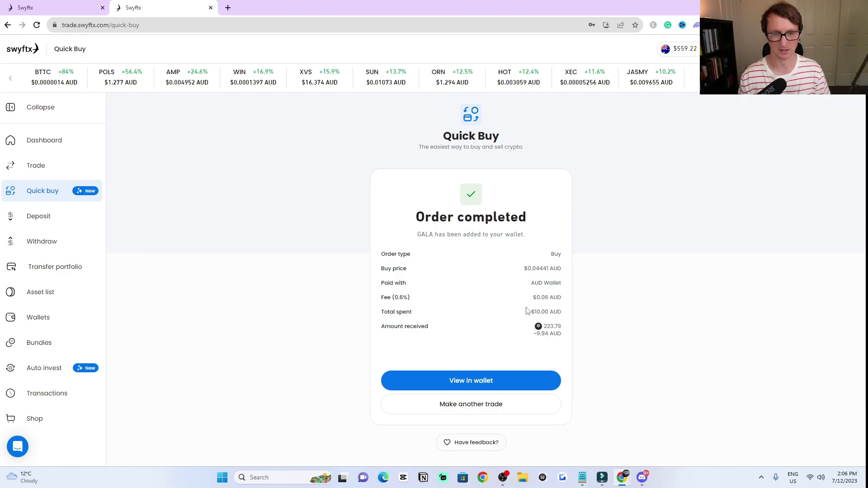
{"action": "right_click", "coordinate": [468, 370]}
{"action": "left_click", "coordinate": [440, 348]}
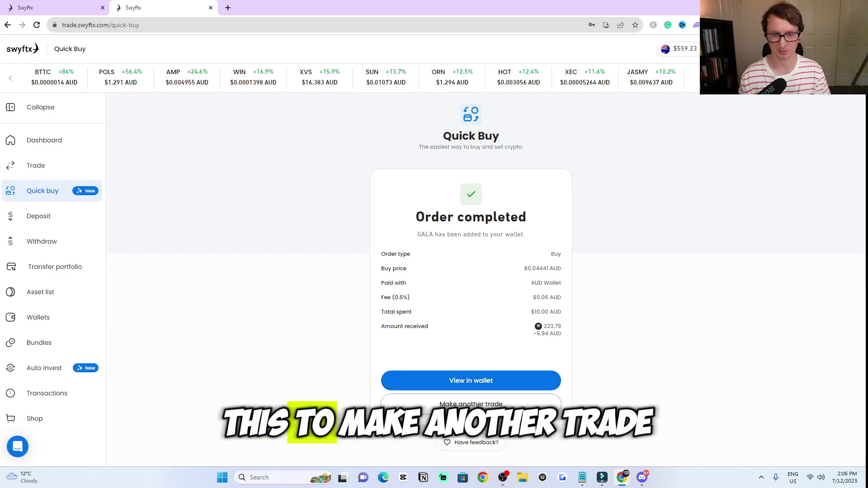
Start another trade on the Sell side and choose Gala via a 'gala' search
{"action": "left_click", "coordinate": [470, 404]}
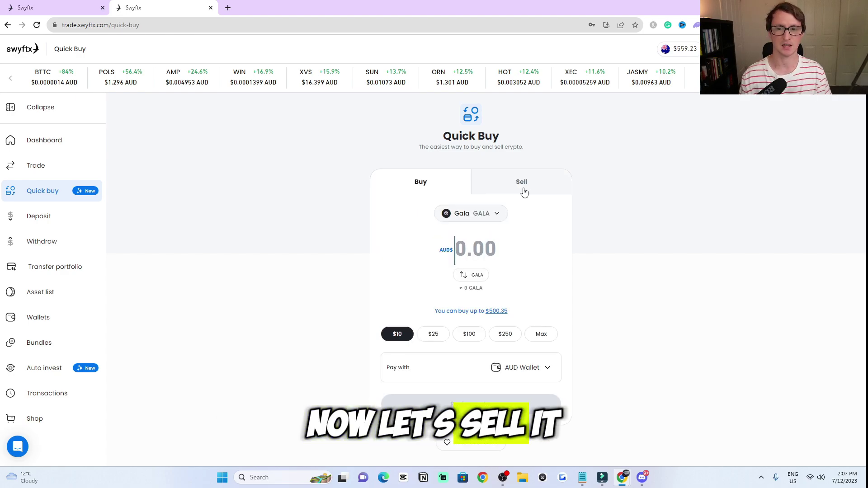
{"action": "left_click", "coordinate": [523, 193]}
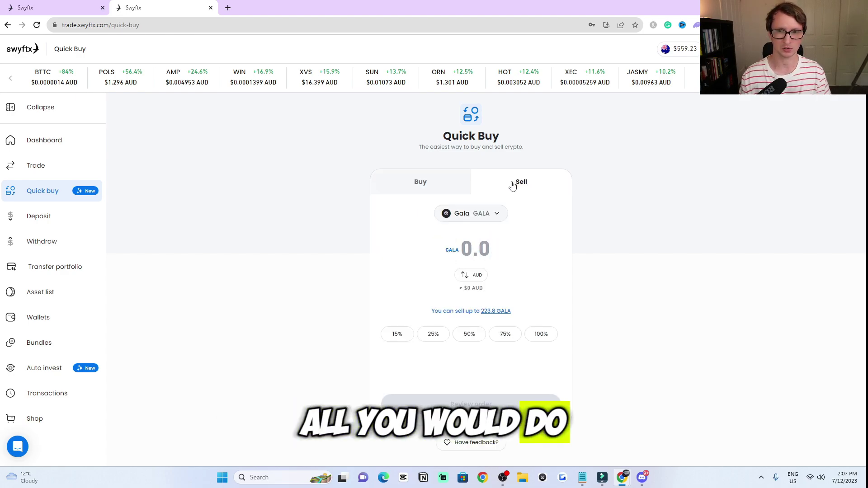
{"action": "left_click", "coordinate": [497, 215]}
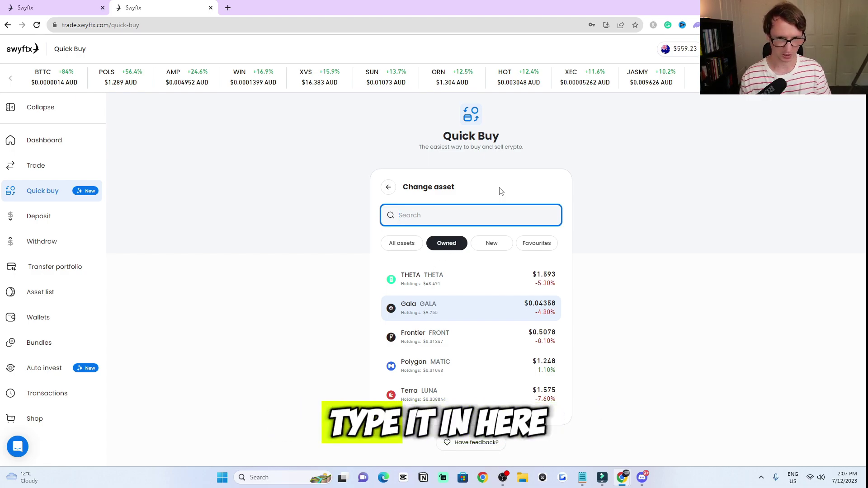
{"action": "type", "text": "gala"}
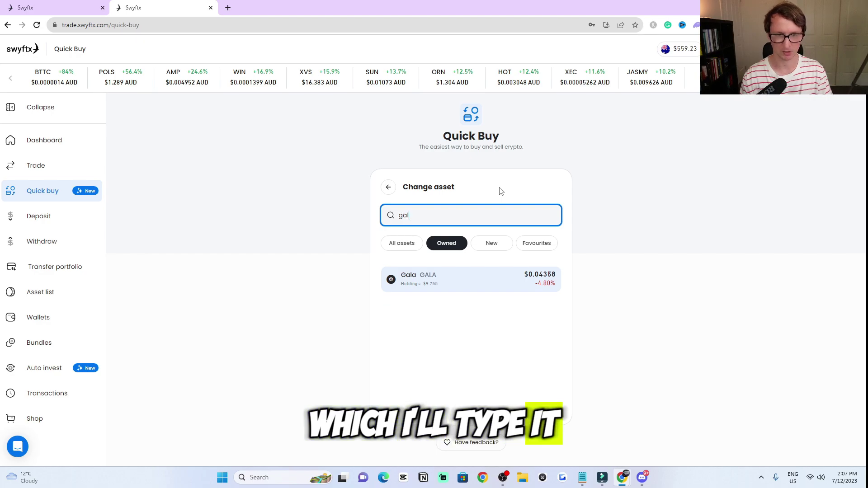
{"action": "left_click", "coordinate": [466, 288]}
{"action": "left_click", "coordinate": [387, 190]}
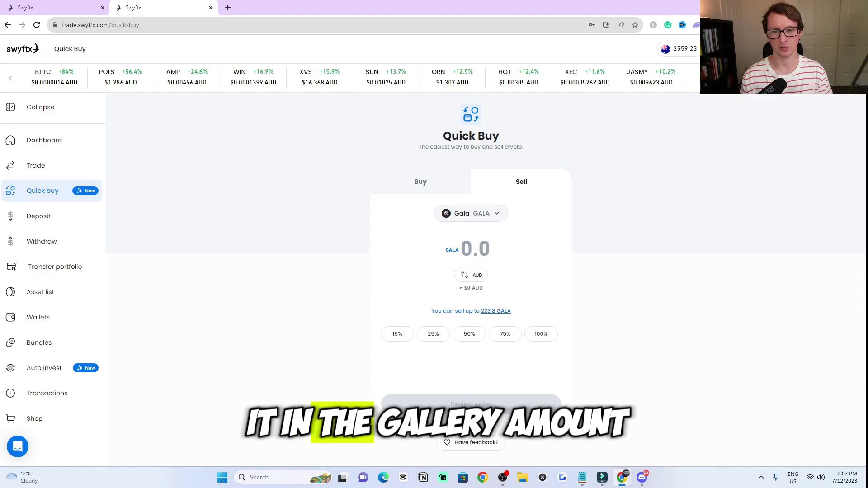
Enter the sell amount in AUD, fill the 9.75 maximum, then edit it to 9.30
{"action": "left_click", "coordinate": [476, 277]}
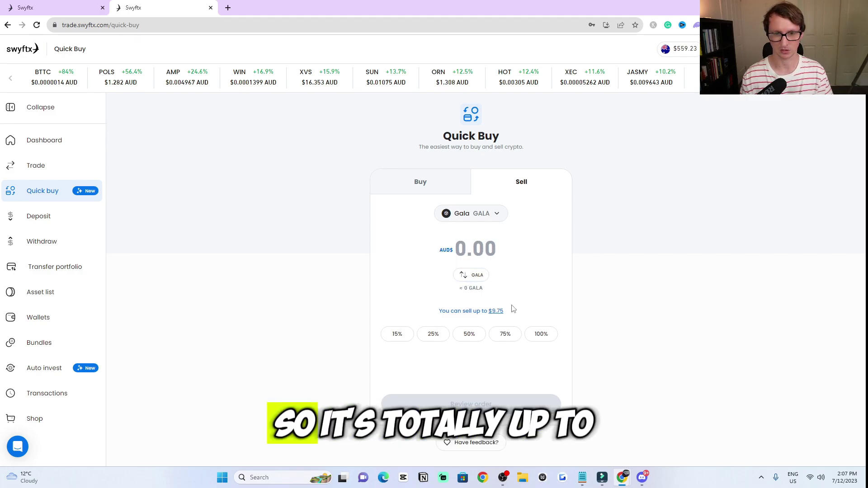
{"action": "double_click", "coordinate": [444, 311]}
{"action": "left_click_drag", "start_coordinate": [459, 307], "coordinate": [524, 316]}
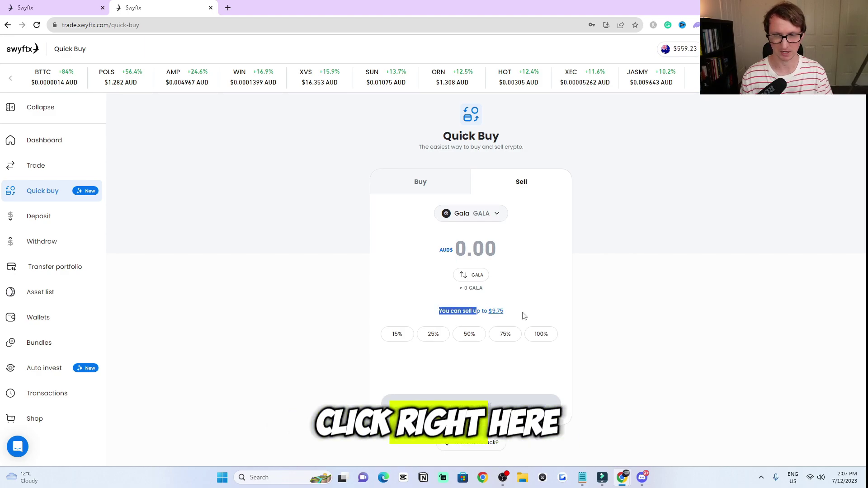
{"action": "left_click", "coordinate": [496, 312]}
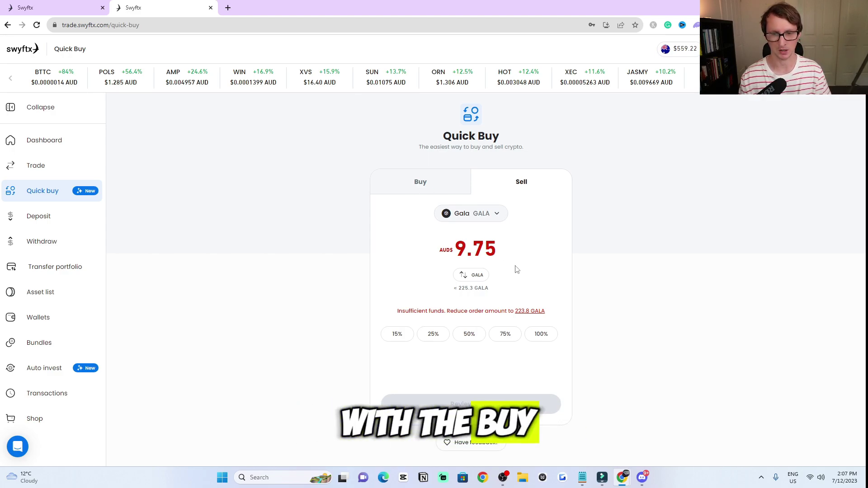
{"action": "left_click_drag", "start_coordinate": [546, 312], "coordinate": [514, 313]}
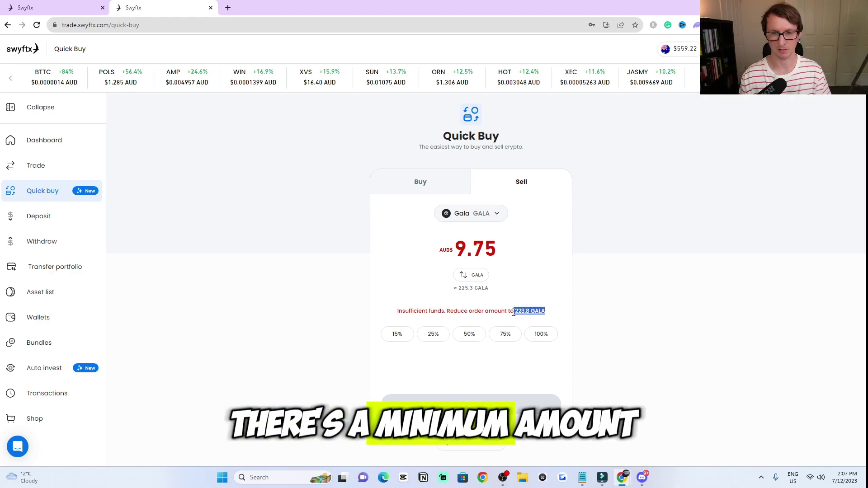
{"action": "left_click_drag", "start_coordinate": [510, 253], "coordinate": [480, 254]}
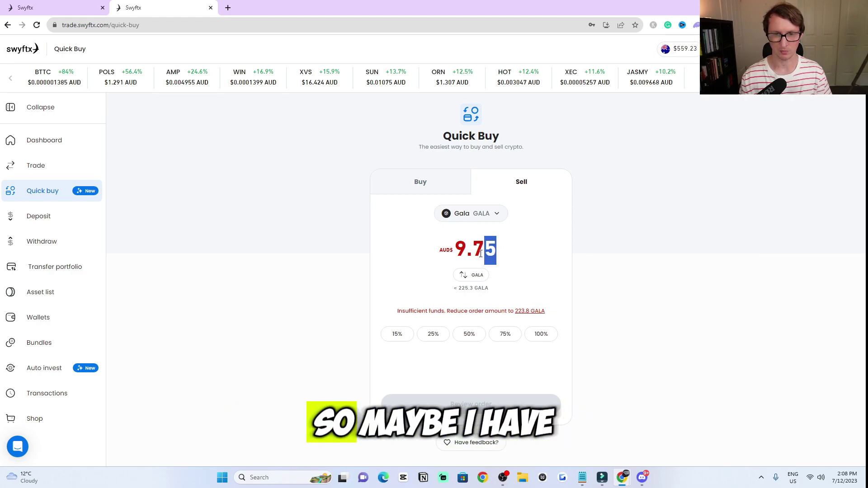
{"action": "key", "text": "BackSpace"}
{"action": "key", "text": "BackSpace"}
{"action": "type", "text": "30"}
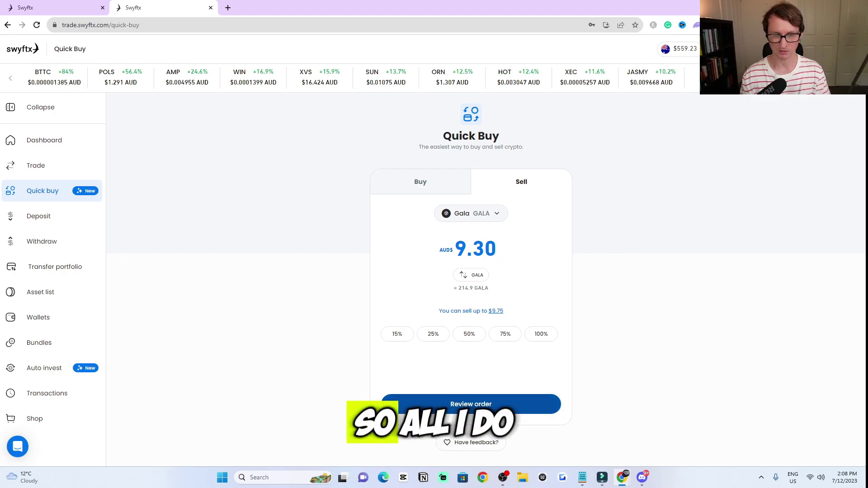
Review the 9.30 AUD Gala sell order and confirm the sale
{"action": "left_click", "coordinate": [471, 405]}
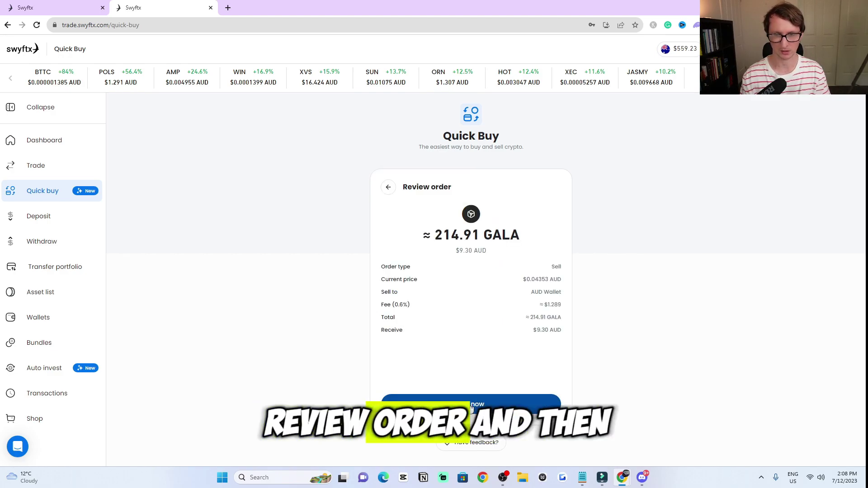
{"action": "left_click", "coordinate": [473, 408]}
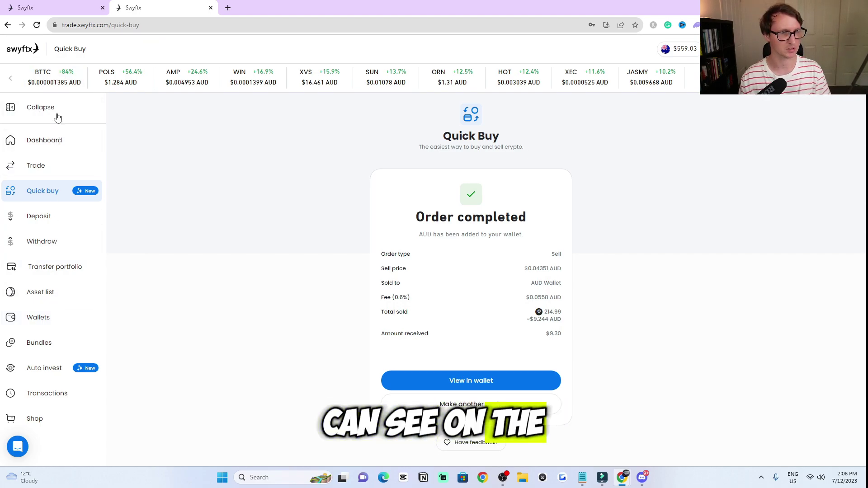
Open Wallets and scroll through holdings, including $509.65 AUD and 8.8 GALA
{"action": "left_click", "coordinate": [38, 319]}
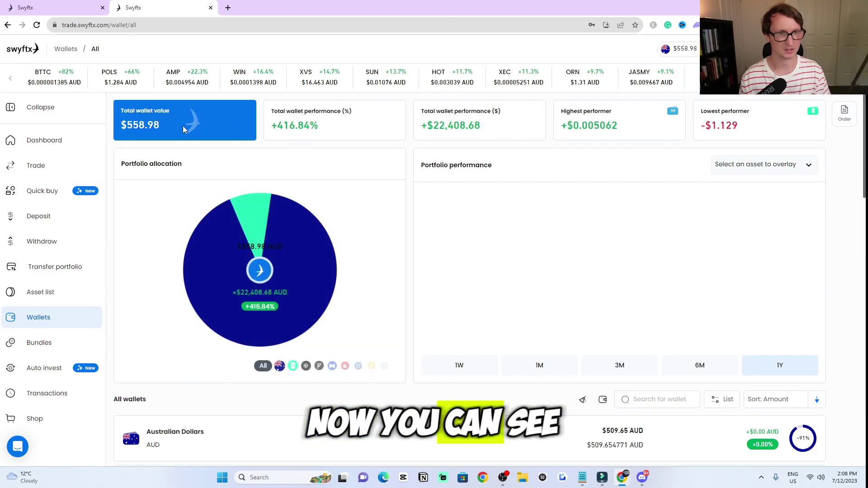
{"action": "scroll", "coordinate": [184, 140], "scroll_direction": "down", "scroll_amount": 7}
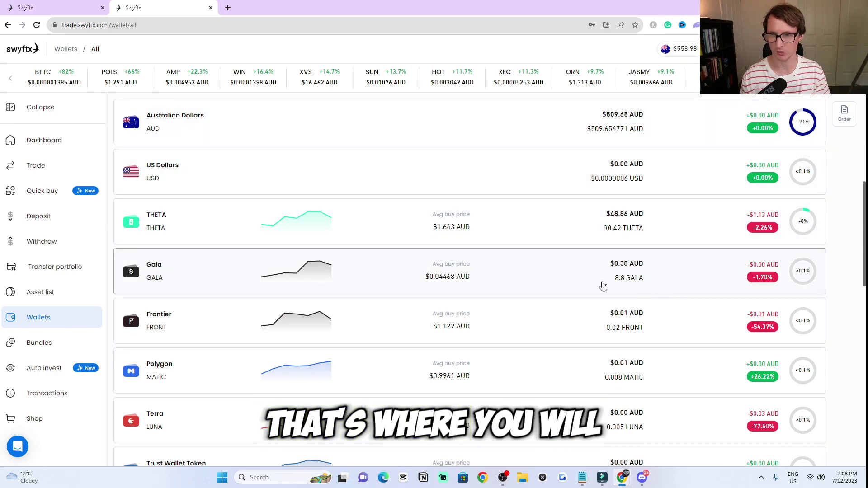
{"action": "scroll", "coordinate": [450, 255], "scroll_direction": "down", "scroll_amount": 1}
{"action": "scroll", "coordinate": [275, 285], "scroll_direction": "down", "scroll_amount": 4}
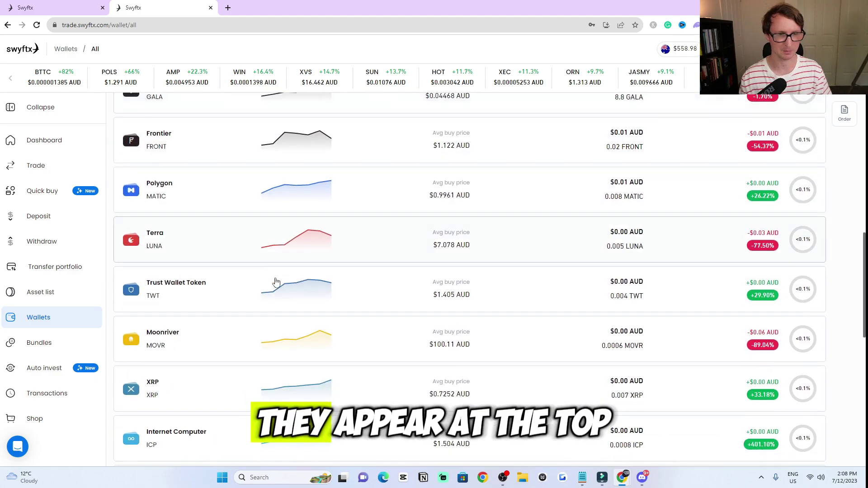
{"action": "scroll", "coordinate": [233, 285], "scroll_direction": "up", "scroll_amount": 2}
{"action": "scroll", "coordinate": [297, 271], "scroll_direction": "up", "scroll_amount": 2}
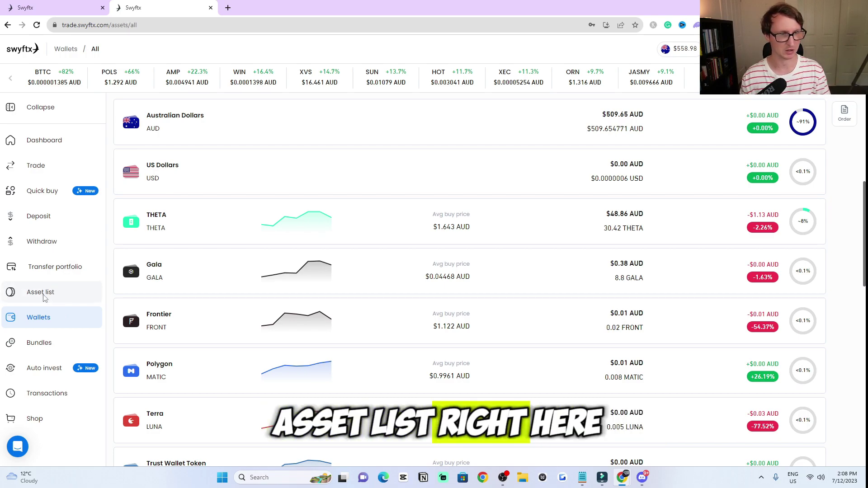
Open the Asset list and add NEAR Protocol to favourites
{"action": "left_click", "coordinate": [45, 298]}
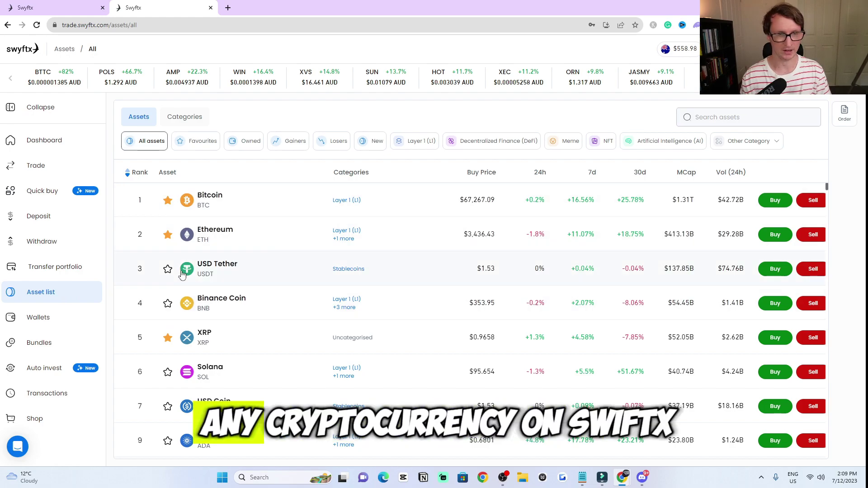
{"action": "scroll", "coordinate": [228, 320], "scroll_direction": "down", "scroll_amount": 10}
{"action": "scroll", "coordinate": [185, 359], "scroll_direction": "down", "scroll_amount": 8}
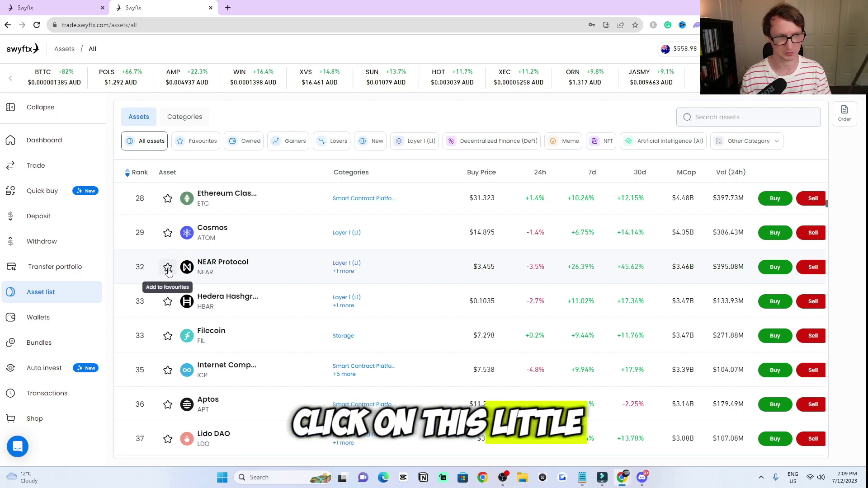
{"action": "left_click", "coordinate": [167, 269]}
{"action": "scroll", "coordinate": [324, 306], "scroll_direction": "up", "scroll_amount": 15}
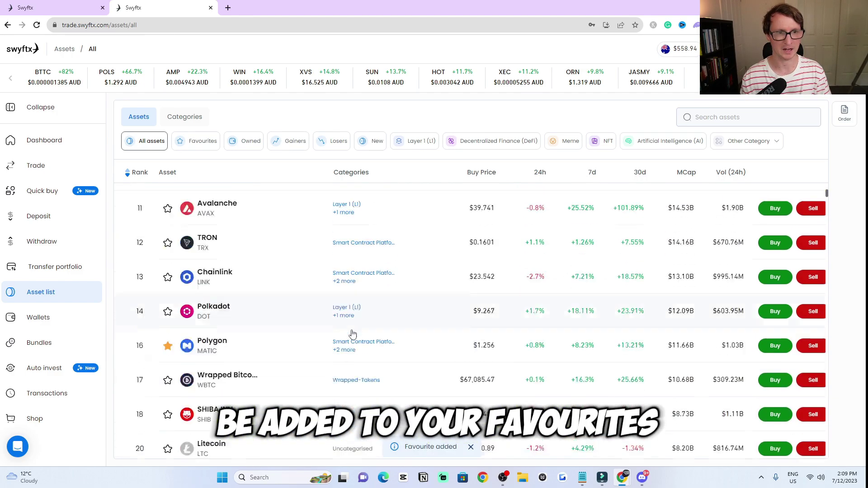
{"action": "scroll", "coordinate": [422, 361], "scroll_direction": "up", "scroll_amount": 2}
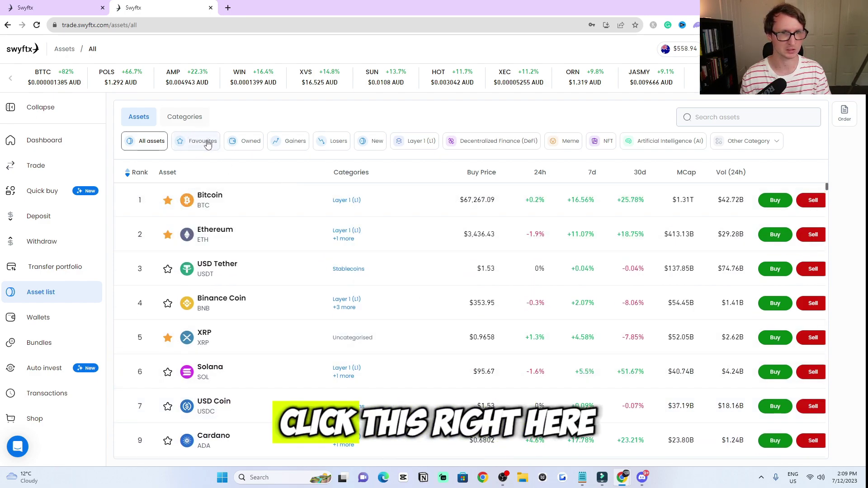
Check the Favourites filter, then search all assets for 'xrp' and toggle XRP's favourite star
{"action": "left_click", "coordinate": [194, 143]}
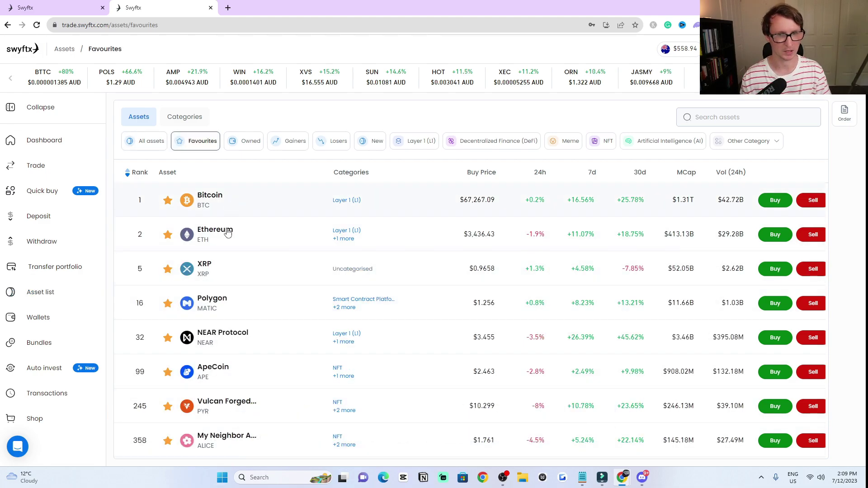
{"action": "left_click", "coordinate": [146, 141]}
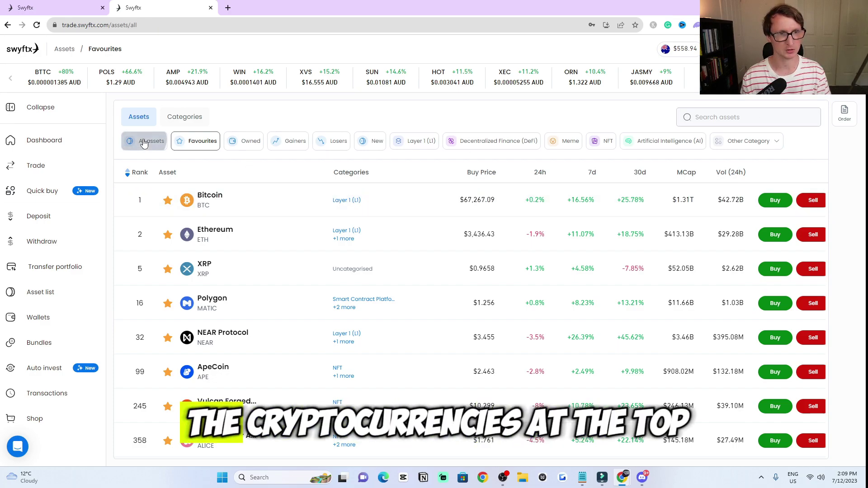
{"action": "left_click", "coordinate": [708, 116]}
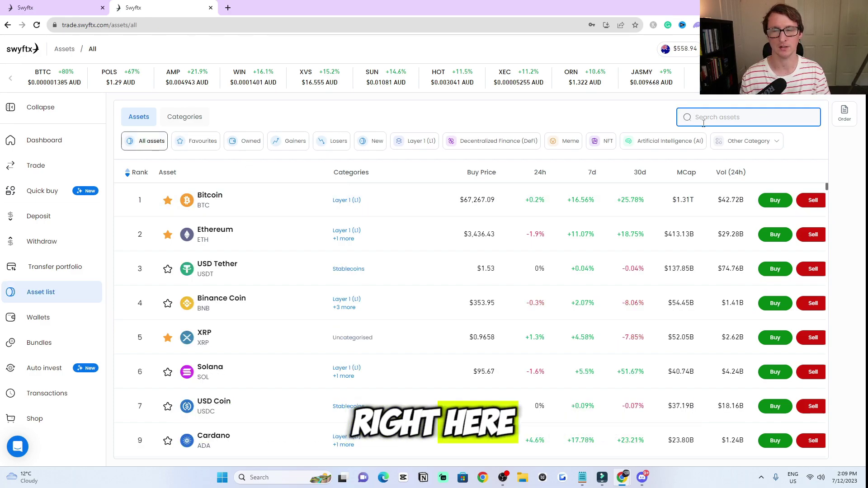
{"action": "type", "text": "xrp"}
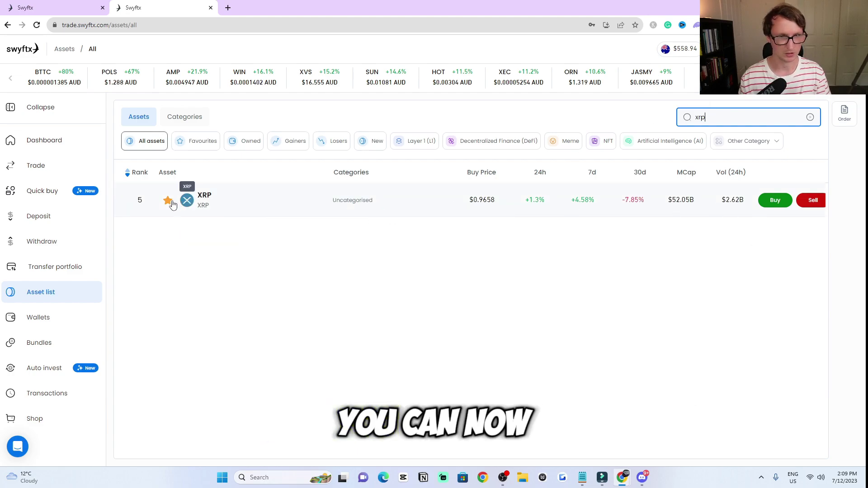
{"action": "left_click", "coordinate": [168, 201]}
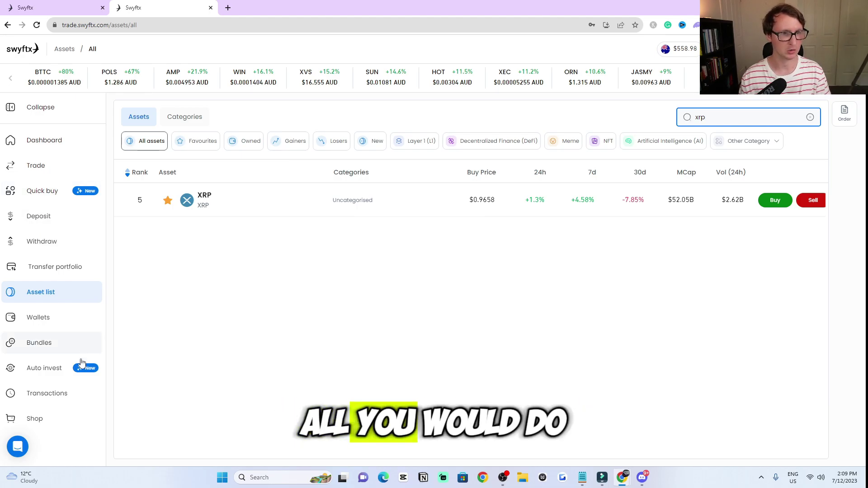
{"action": "left_click", "coordinate": [39, 223]}
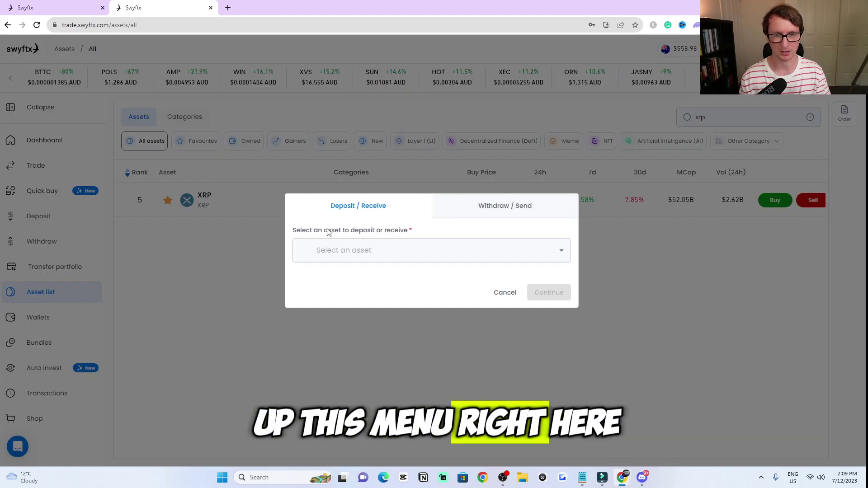
{"action": "left_click", "coordinate": [563, 255]}
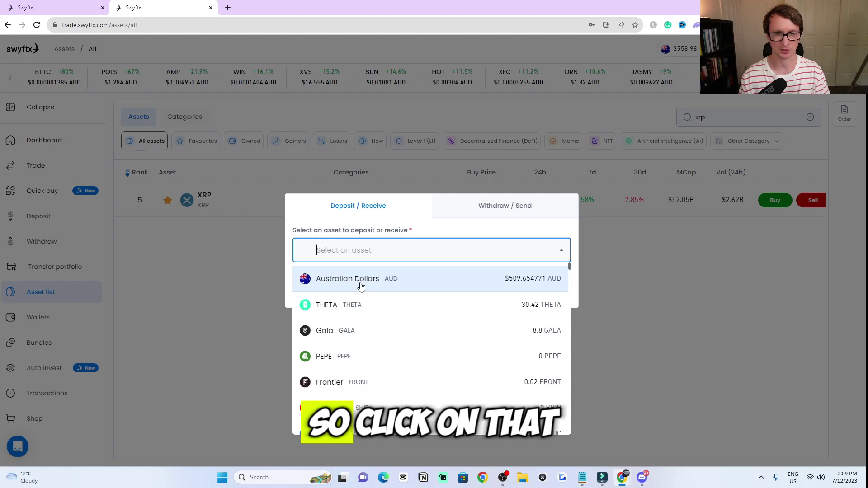
{"action": "left_click", "coordinate": [362, 285]}
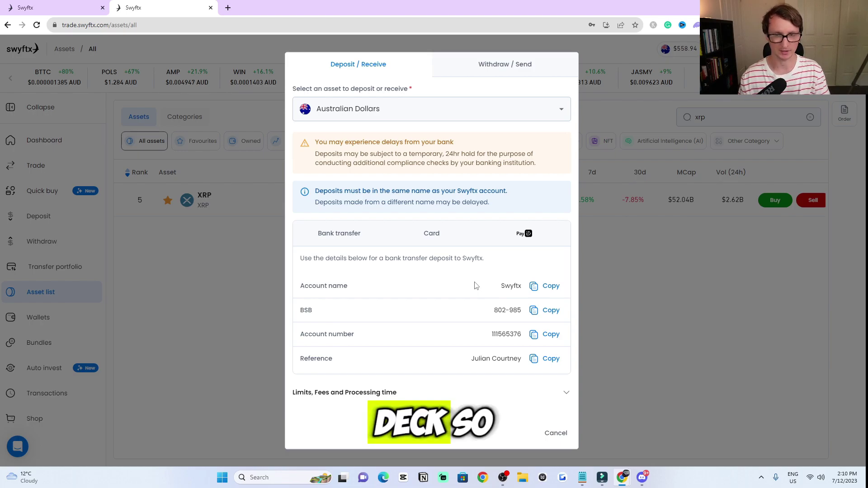
{"action": "double_click", "coordinate": [502, 286]}
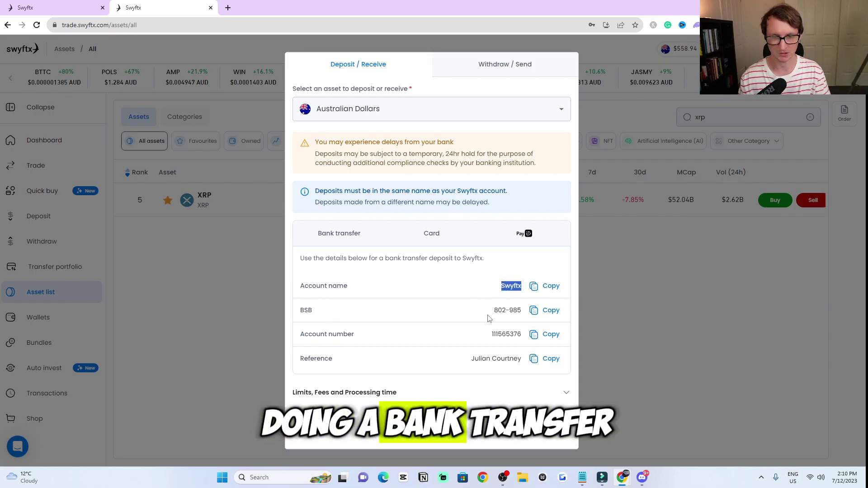
{"action": "triple_click", "coordinate": [507, 310]}
{"action": "left_click", "coordinate": [487, 333]}
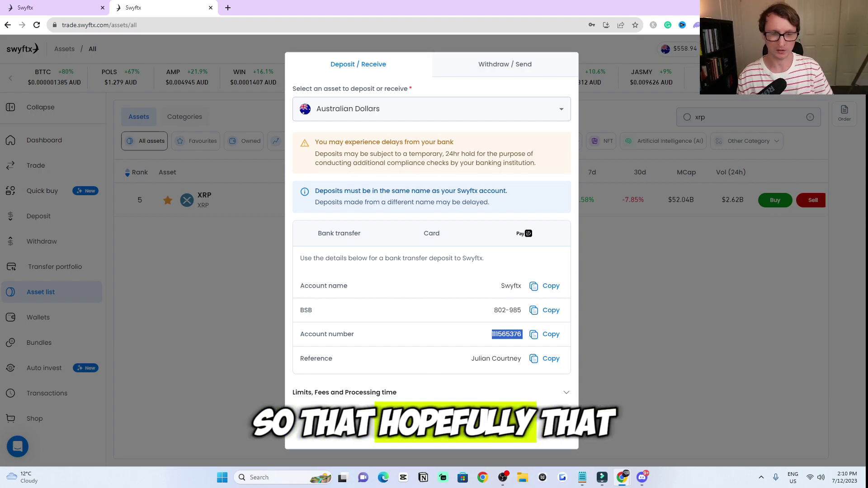
{"action": "left_click", "coordinate": [591, 336]}
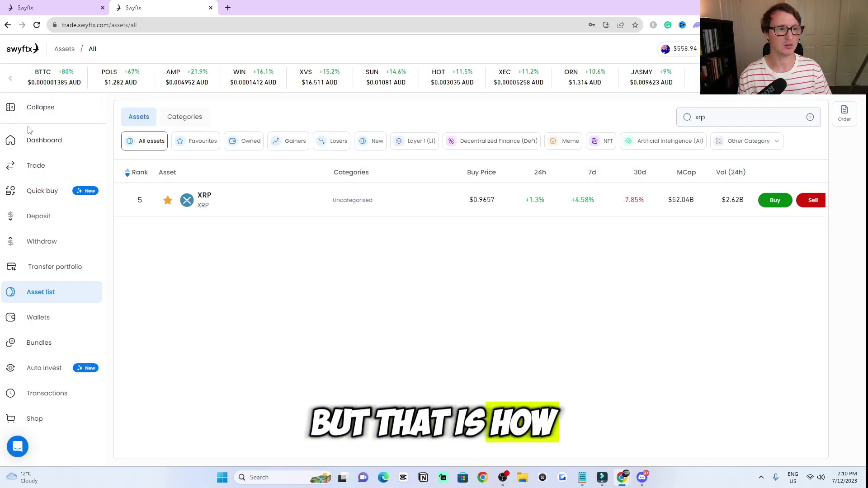
Return to the Dashboard showing the $558.94 AUD portfolio and recent activity
{"action": "left_click", "coordinate": [44, 140]}
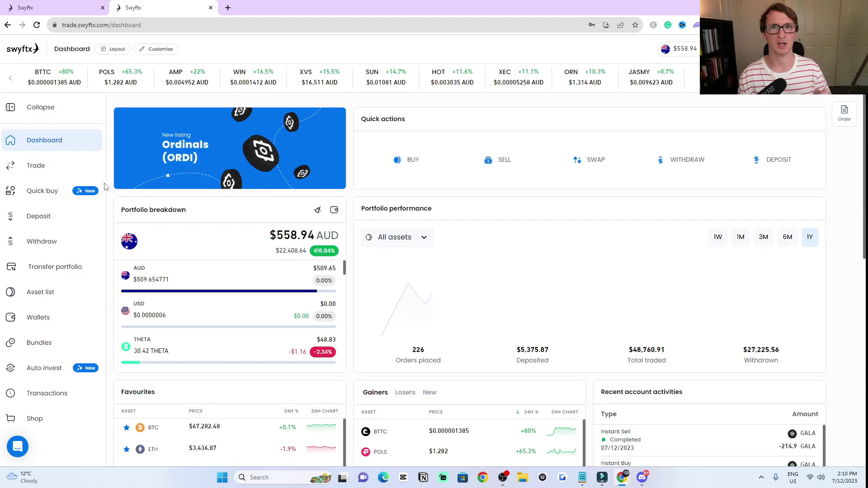